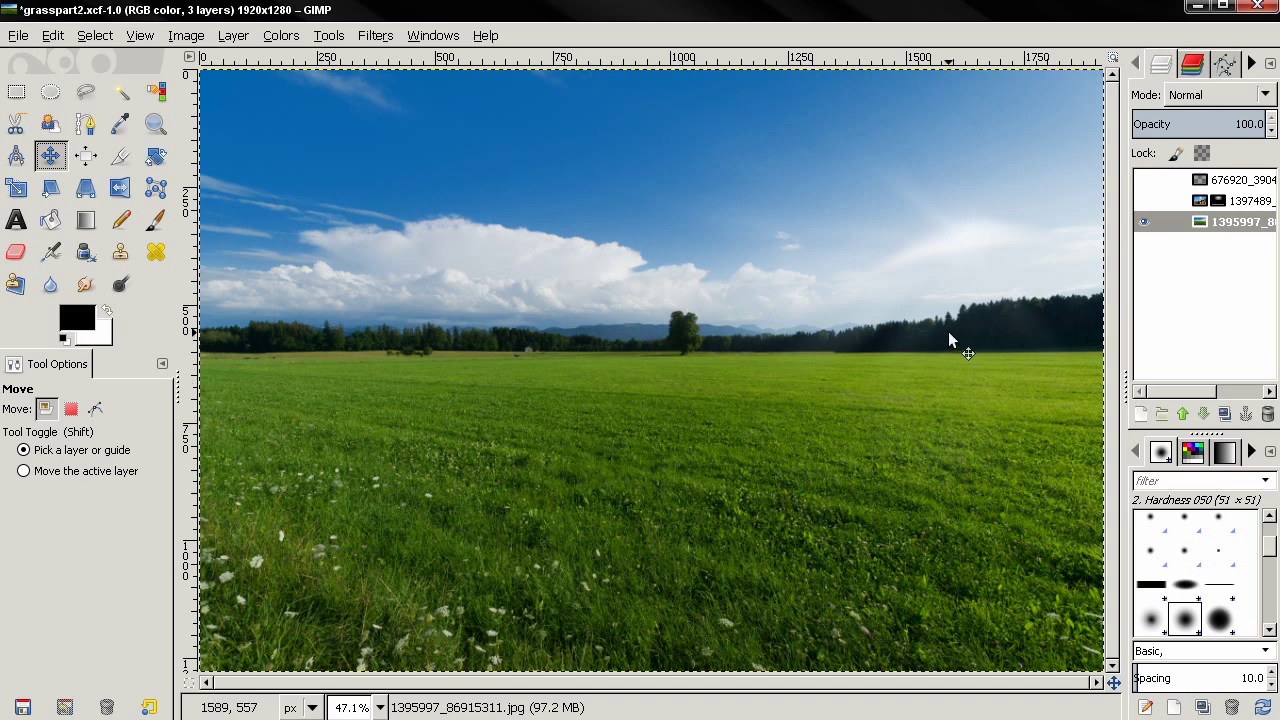
Step: Turn on the sun overlay and lioness layers above the field, zooming in to inspect the lioness
key(minus)
click(1143, 201)
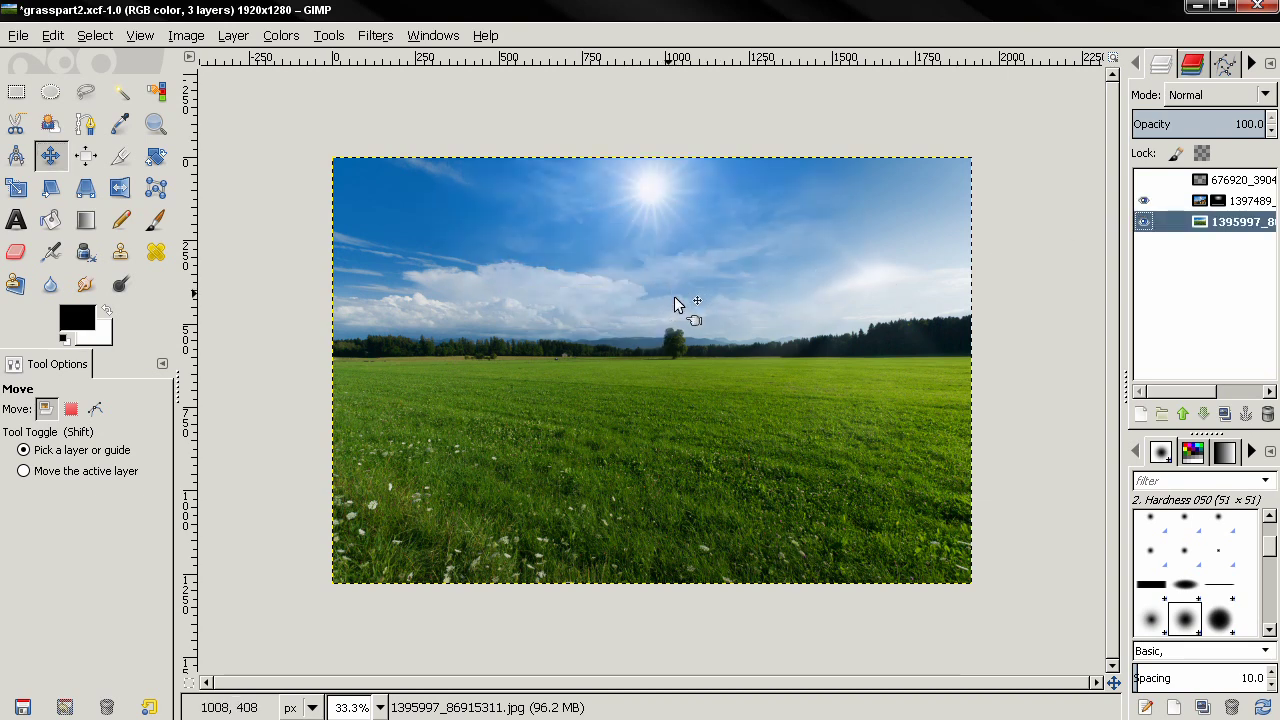
key(plus)
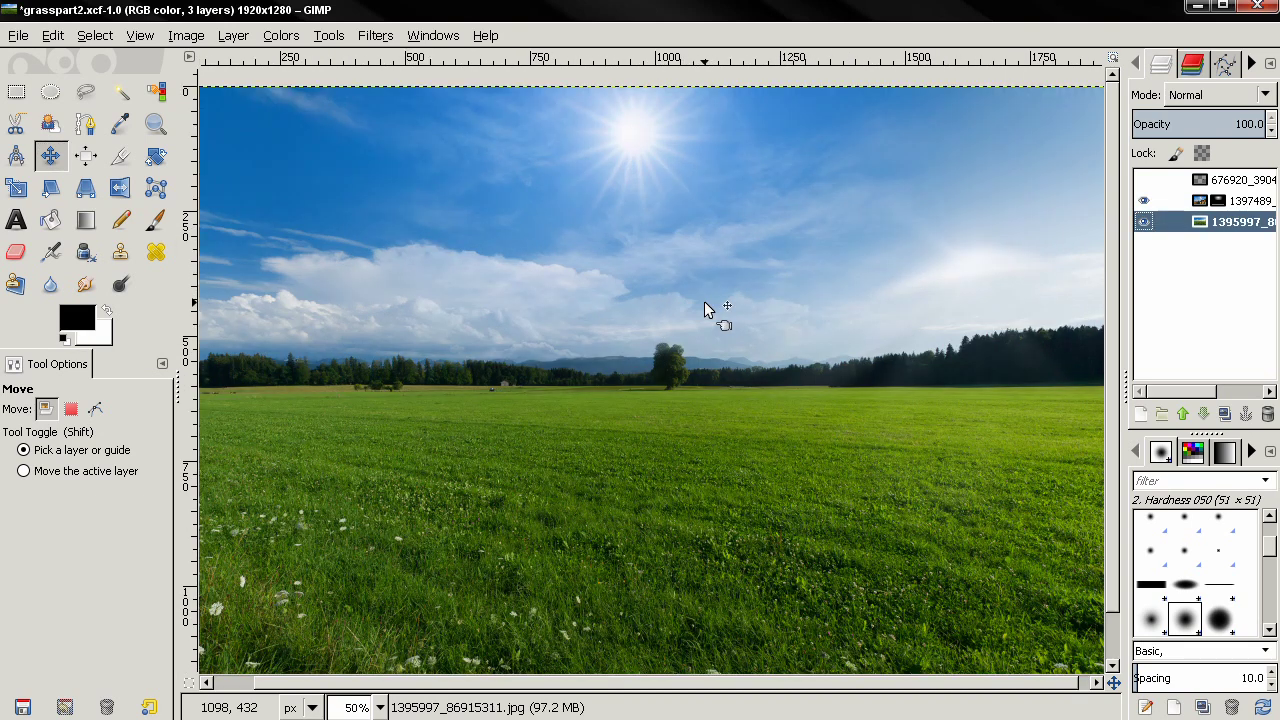
click(1143, 180)
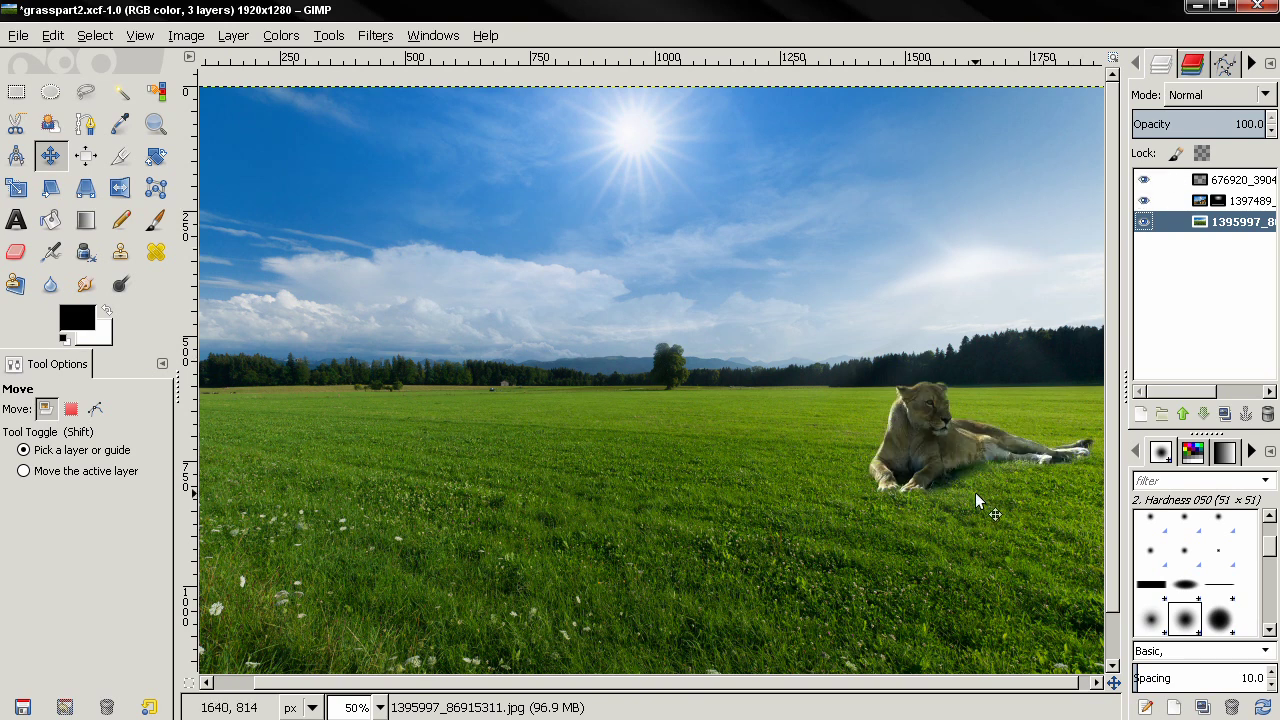
key(plus)
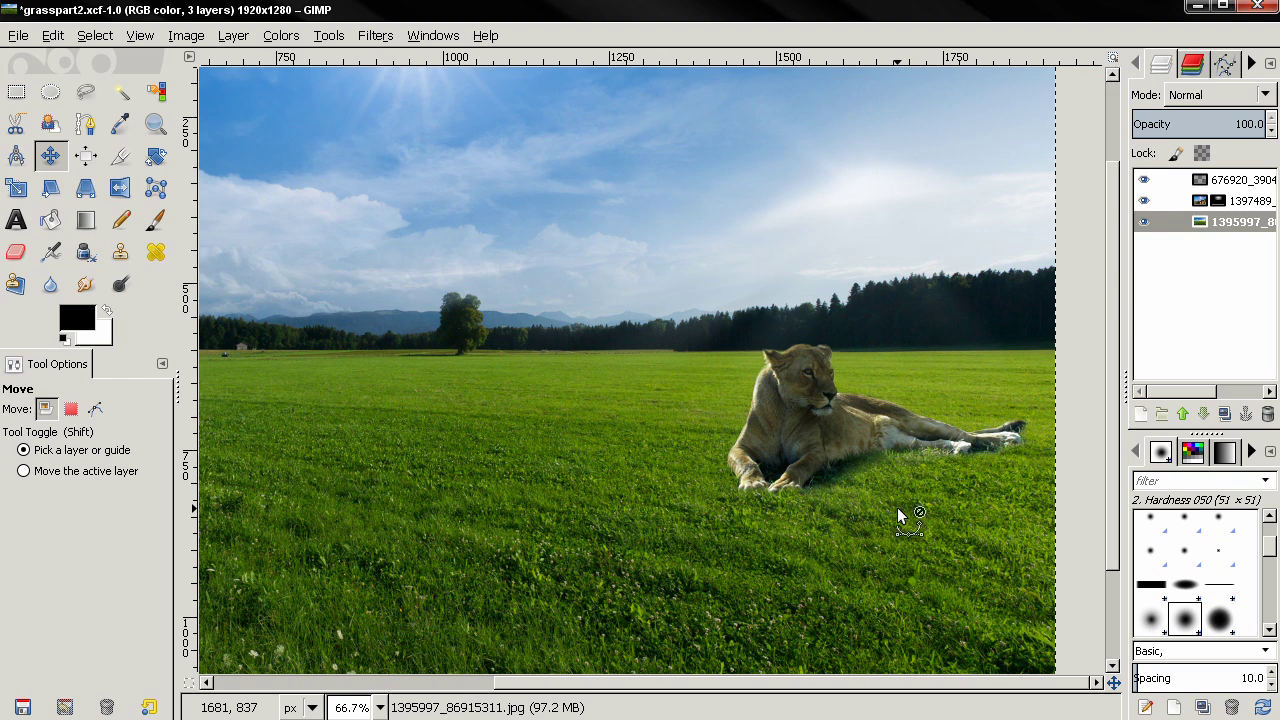
key(minus)
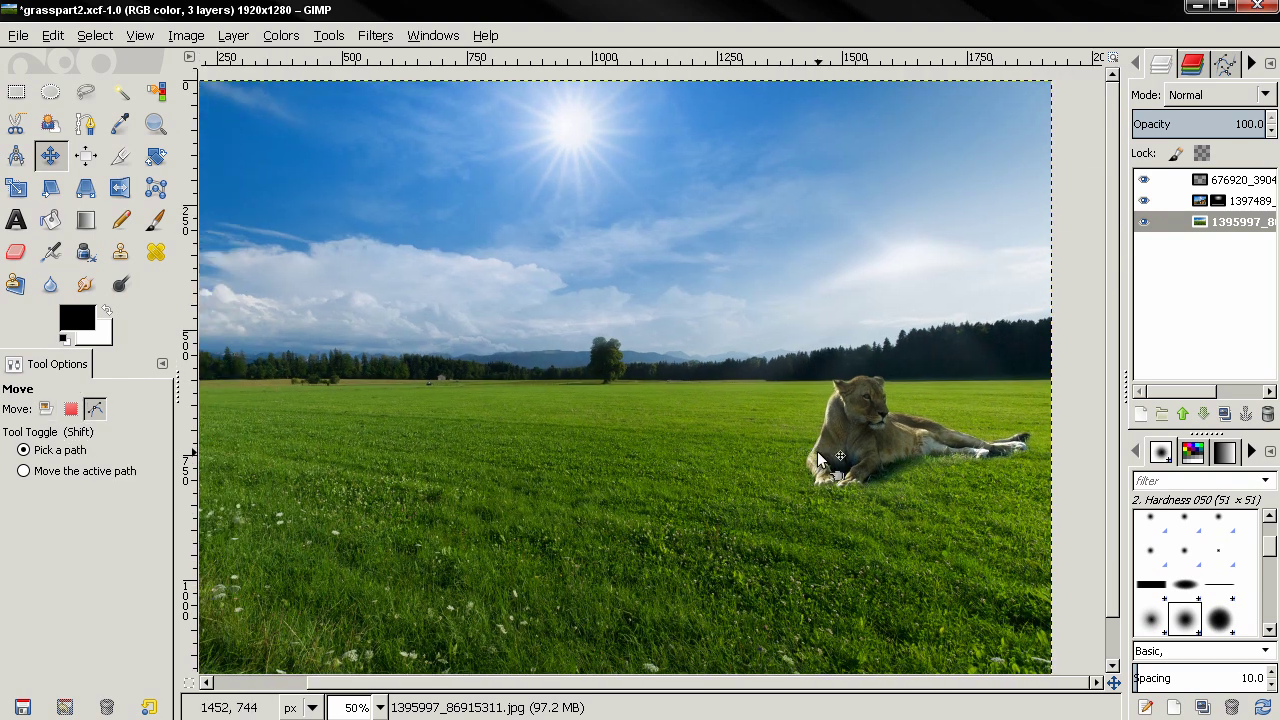
key(minus)
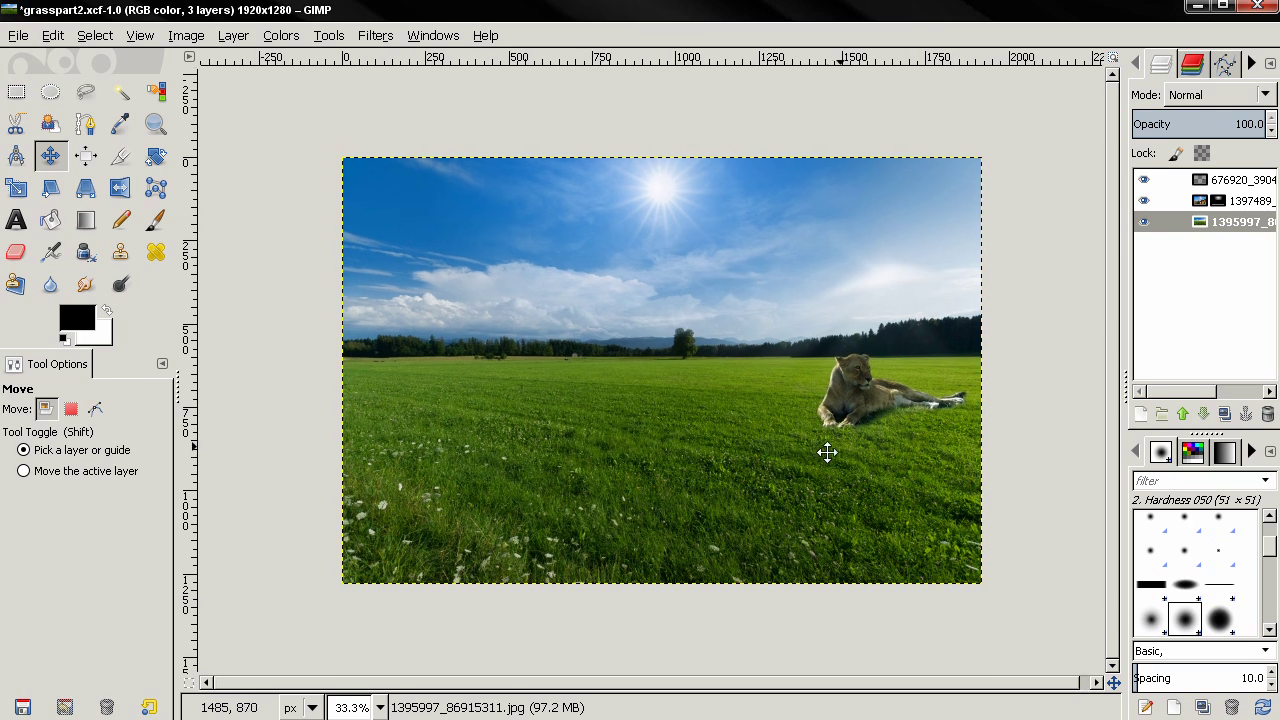
Step: Delete the cut-out lioness layer and undo back to the original full-size lioness photo layer
click(1240, 180)
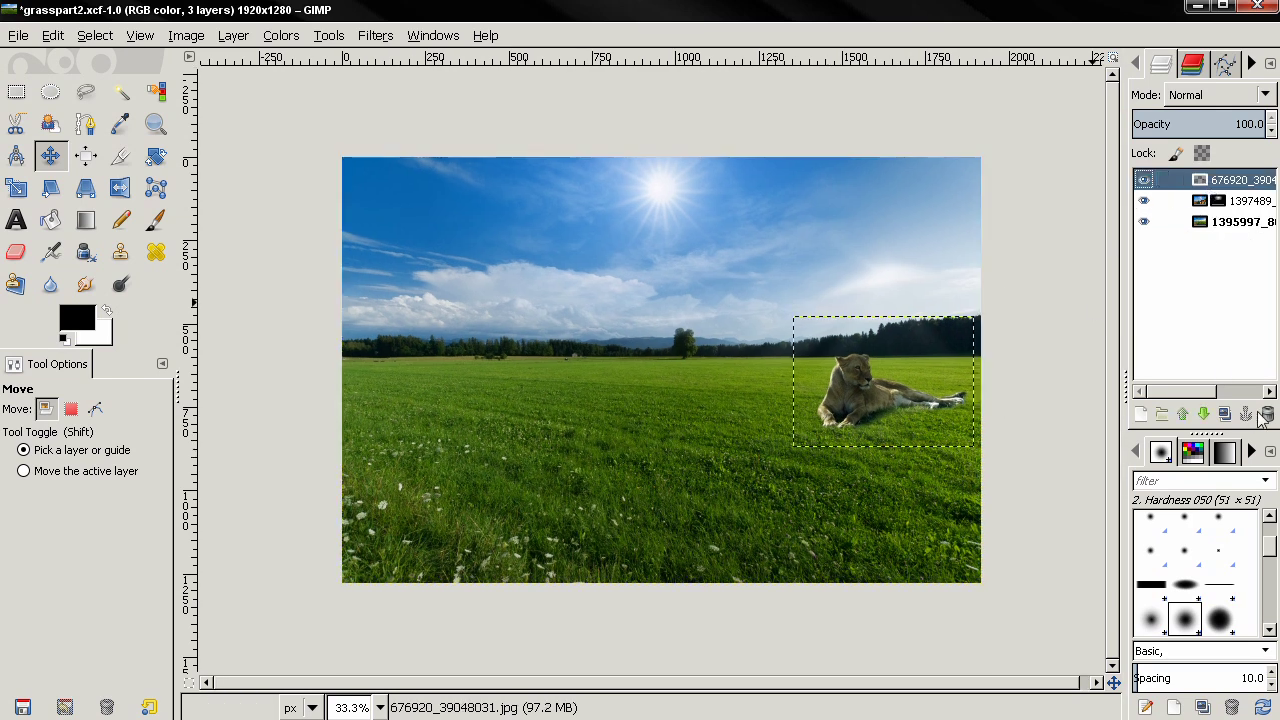
click(1267, 413)
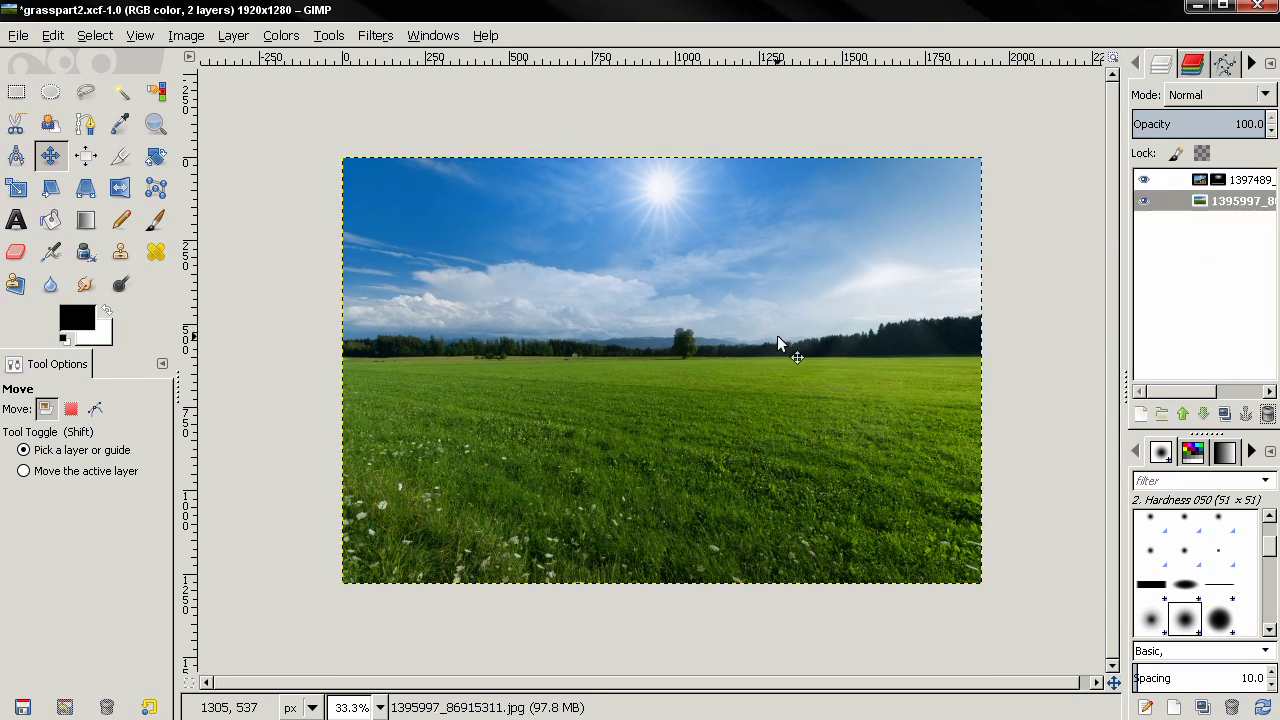
key(ctrl+z)
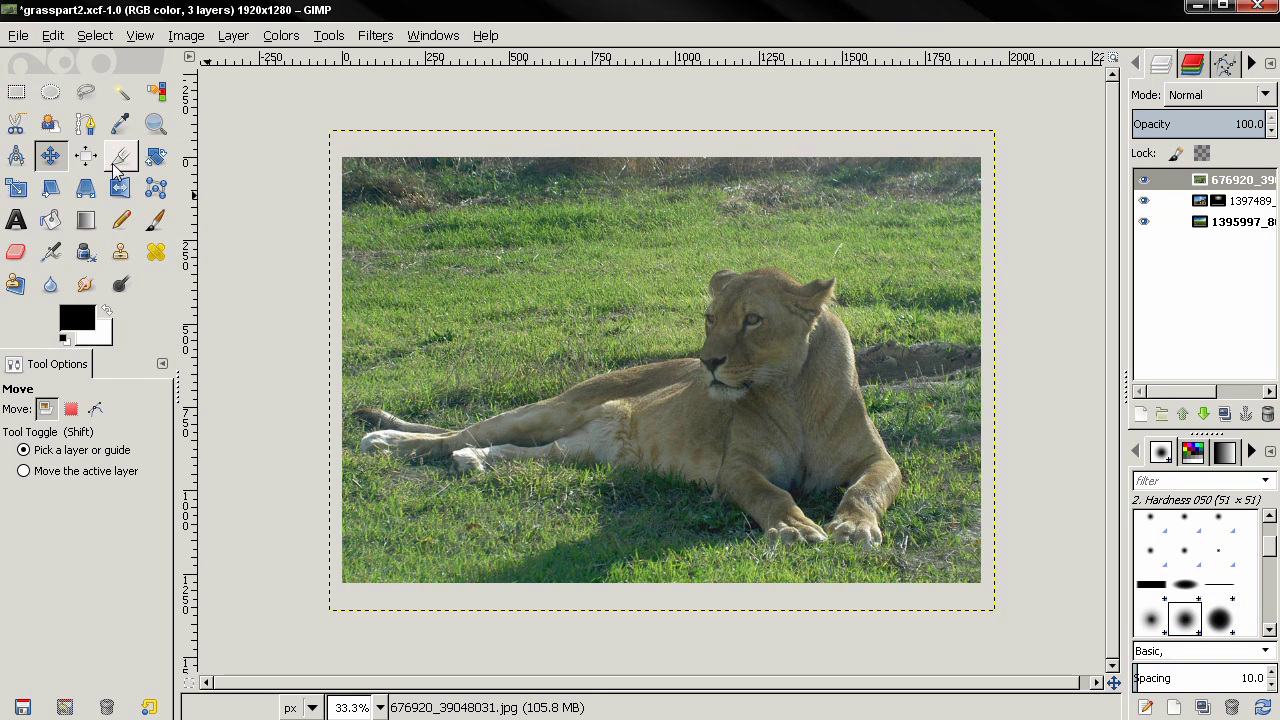
Step: Scale the lioness photo layer proportionally to width 542, giving 542 × 392 pixels
click(30, 188)
click(700, 291)
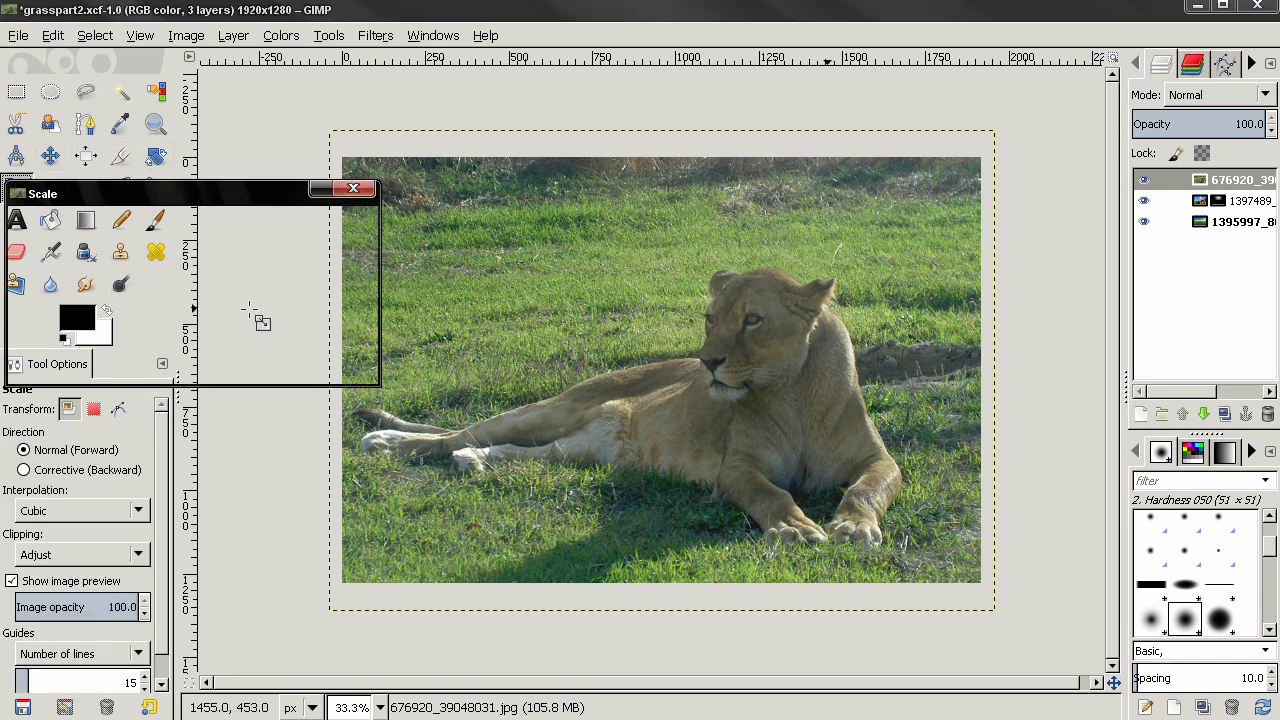
click(145, 285)
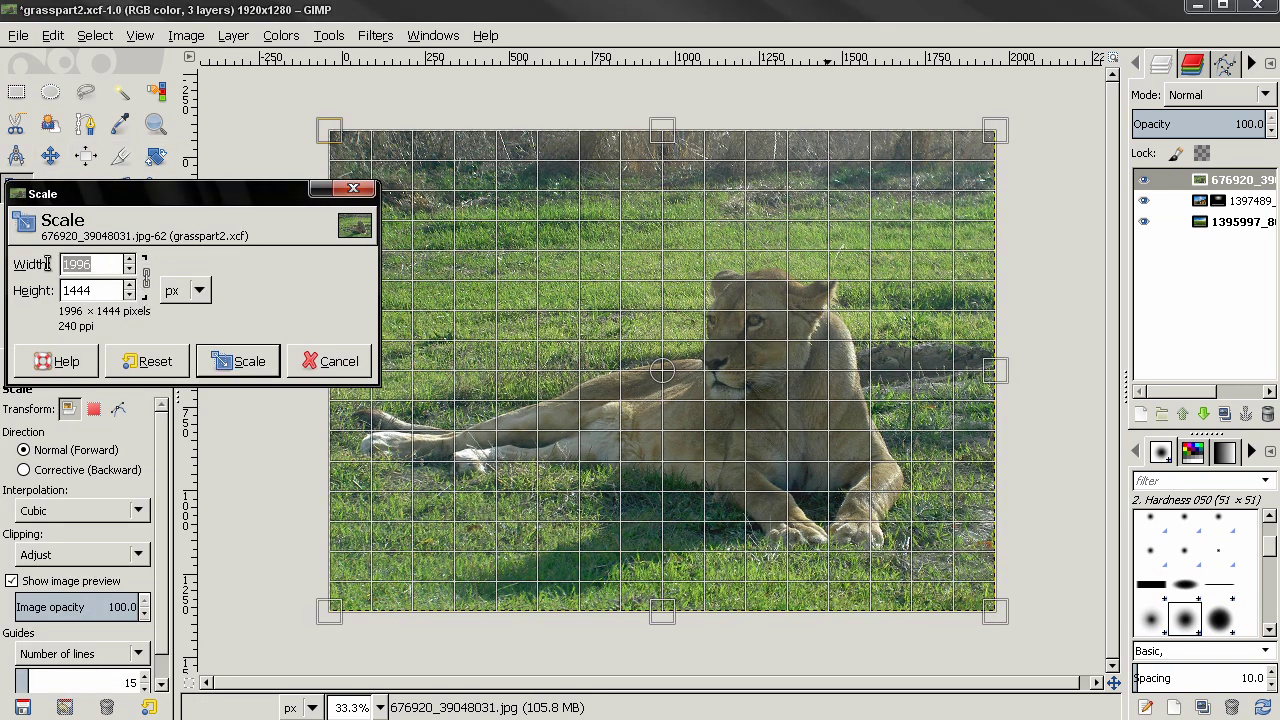
text(542)
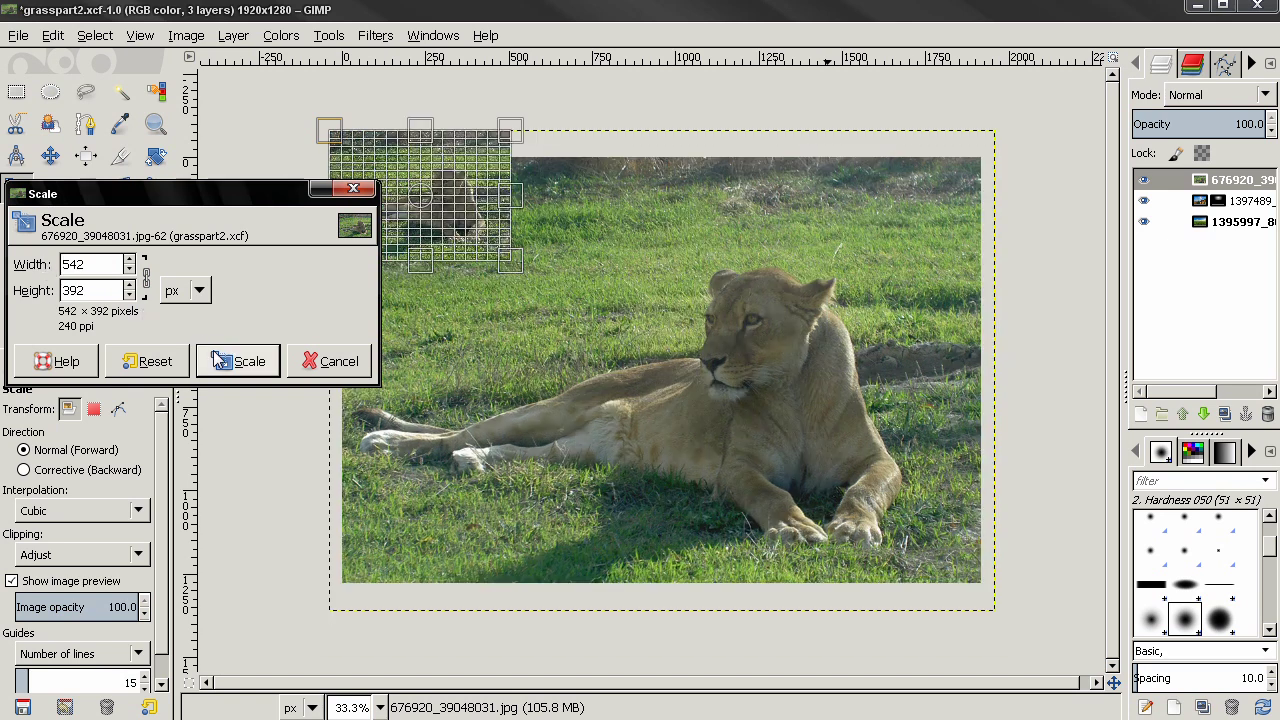
click(241, 370)
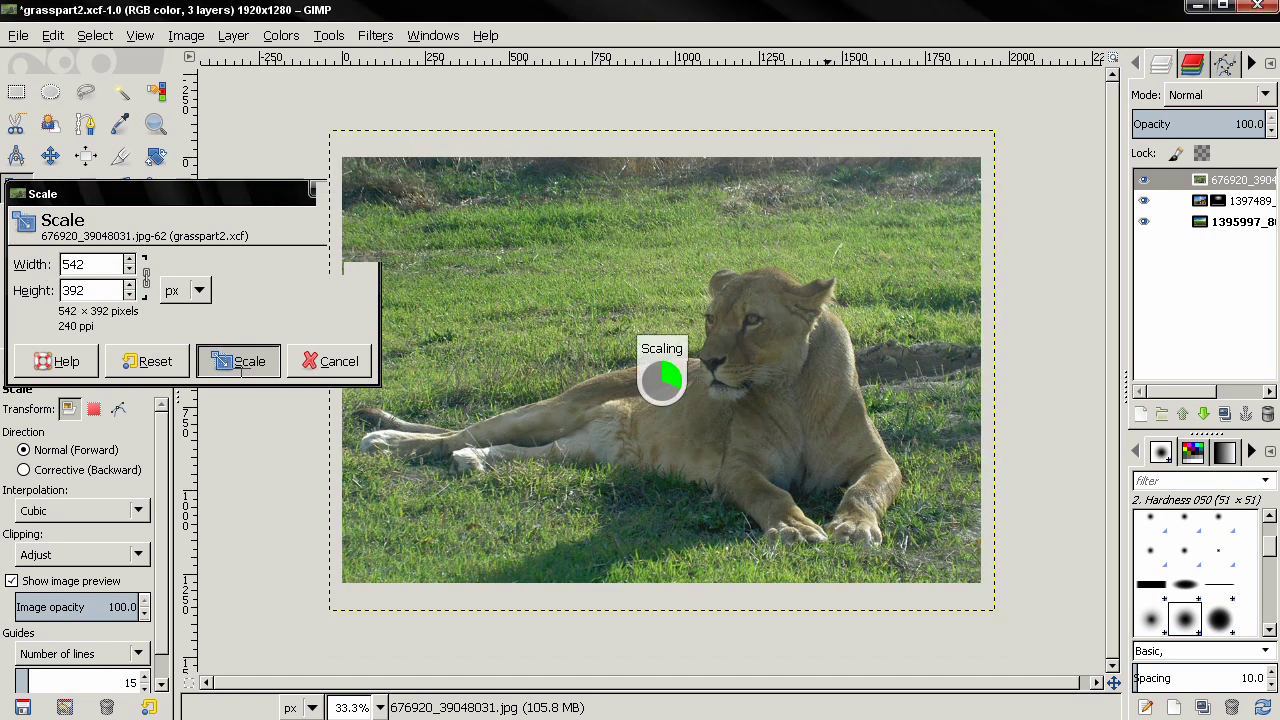
Step: Move the lioness photo onto the field's right side, flip it horizontally, and nudge it right
click(50, 155)
drag(436, 207, 859, 427)
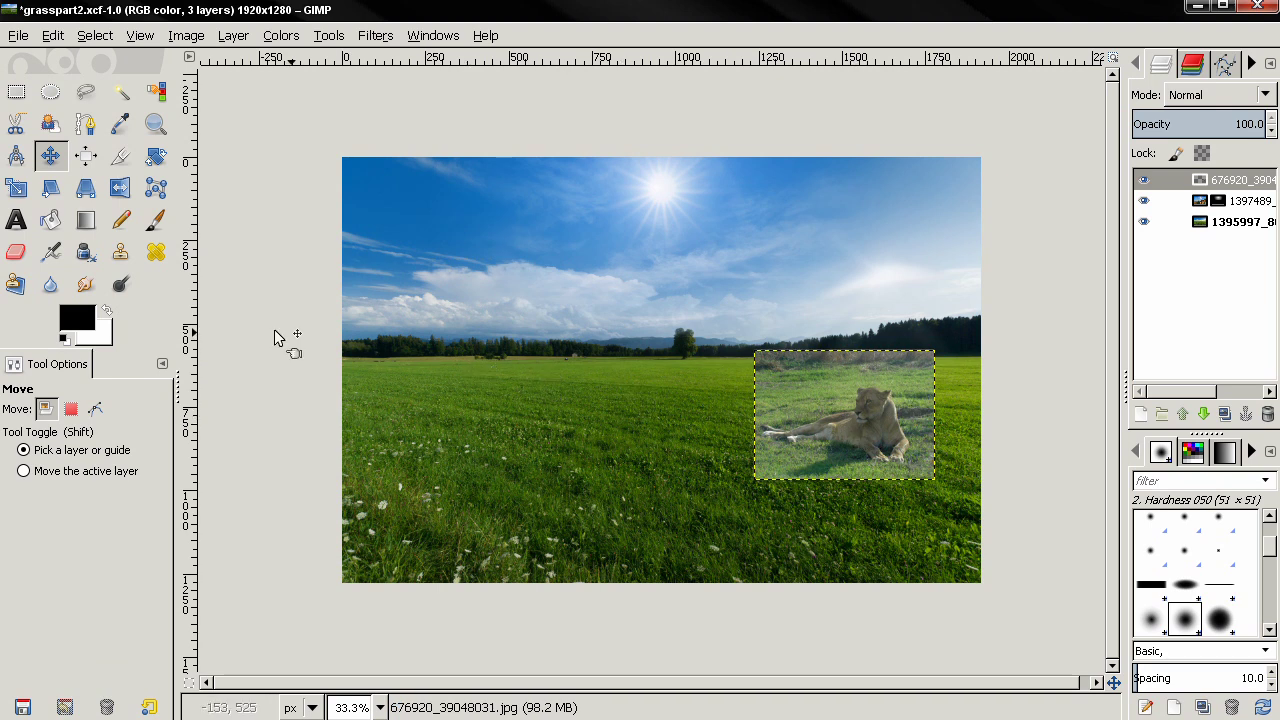
click(120, 190)
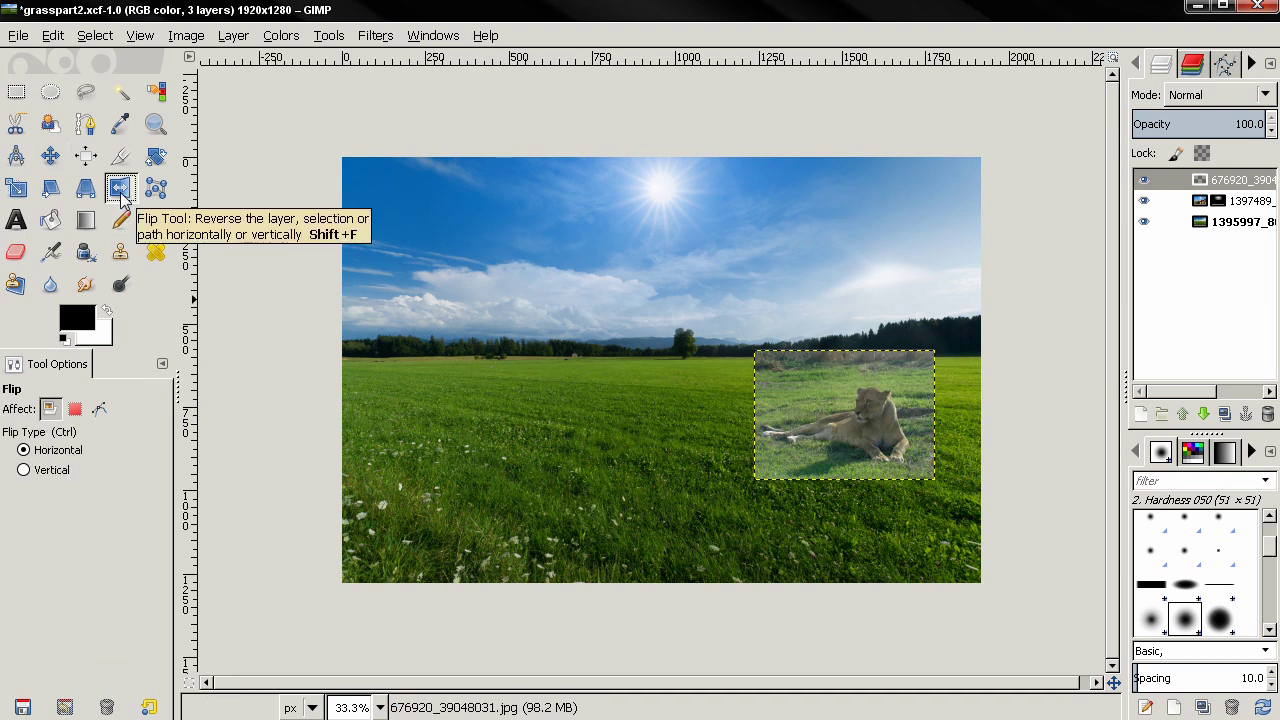
click(860, 426)
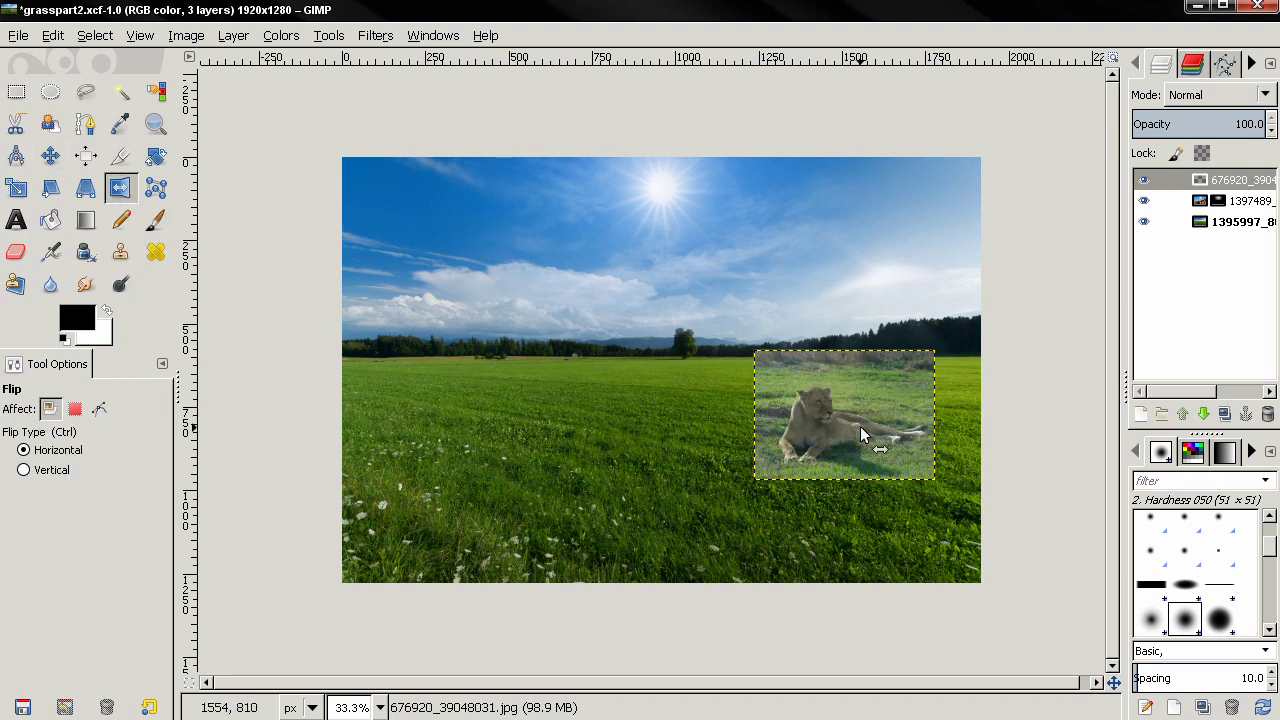
click(50, 155)
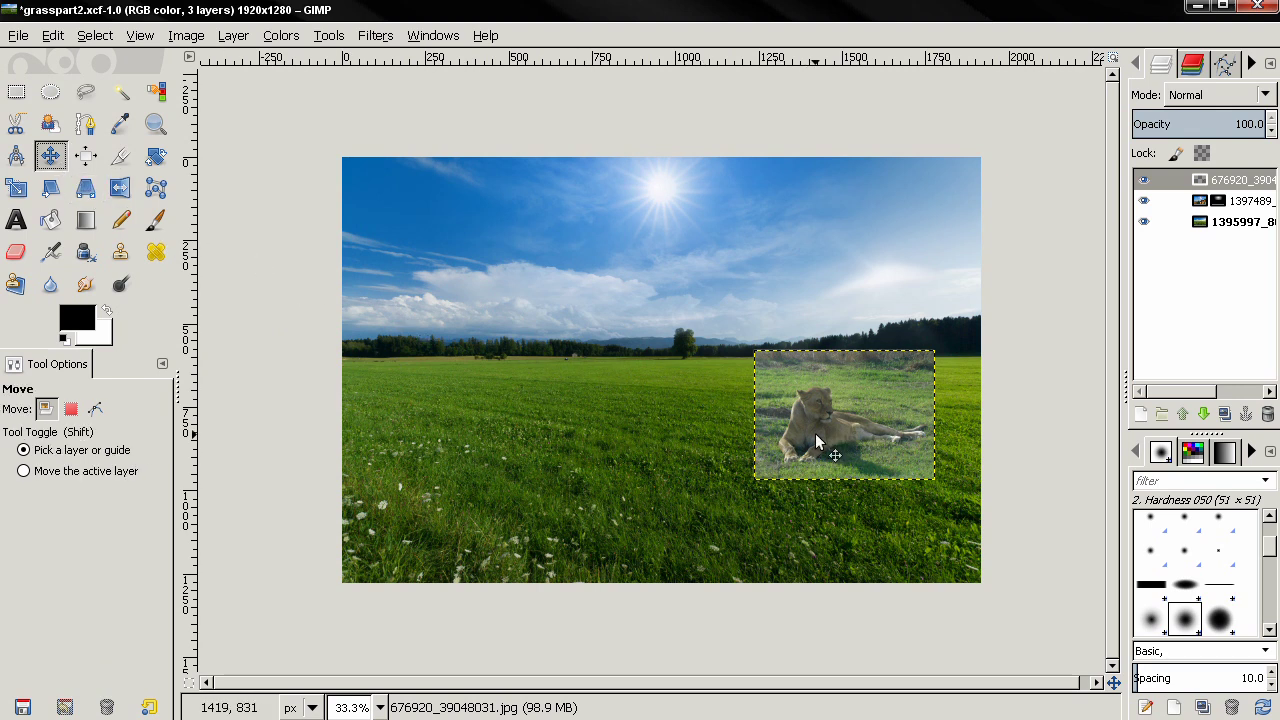
drag(815, 433, 837, 429)
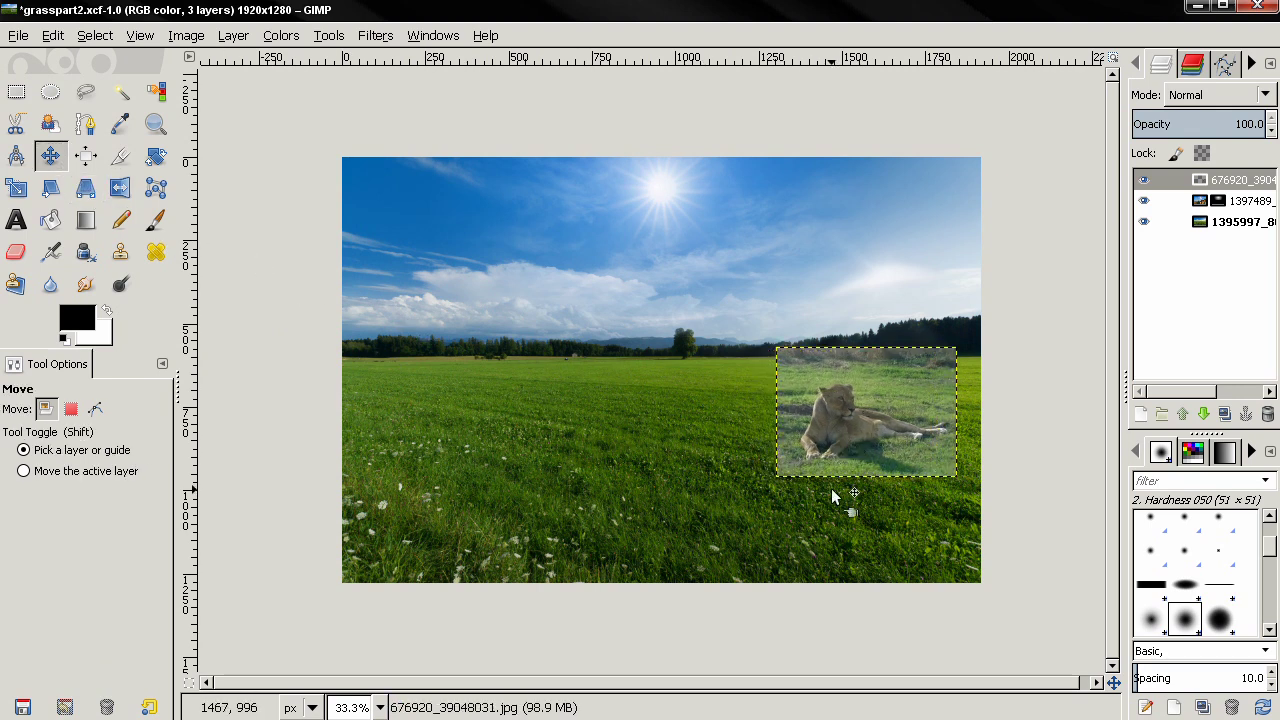
Step: Add a white full-opacity layer mask to the lioness layer
right_click(1201, 186)
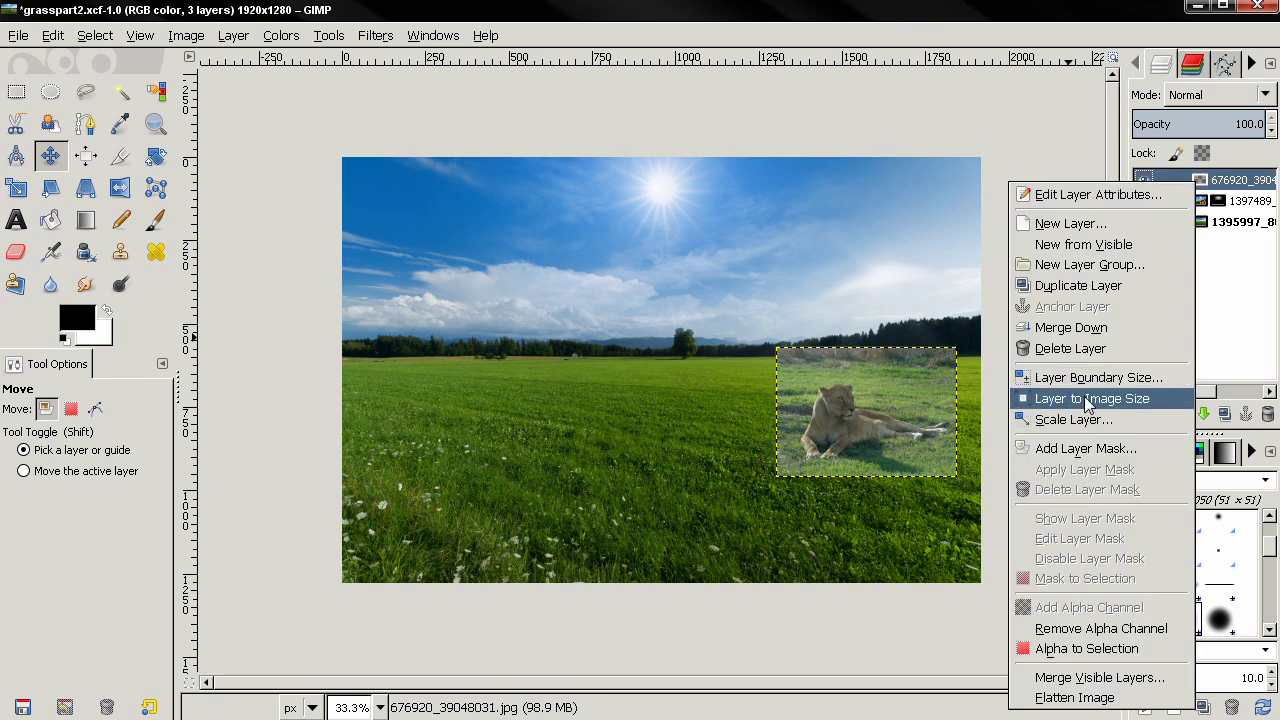
click(1080, 448)
drag(128, 63, 202, 63)
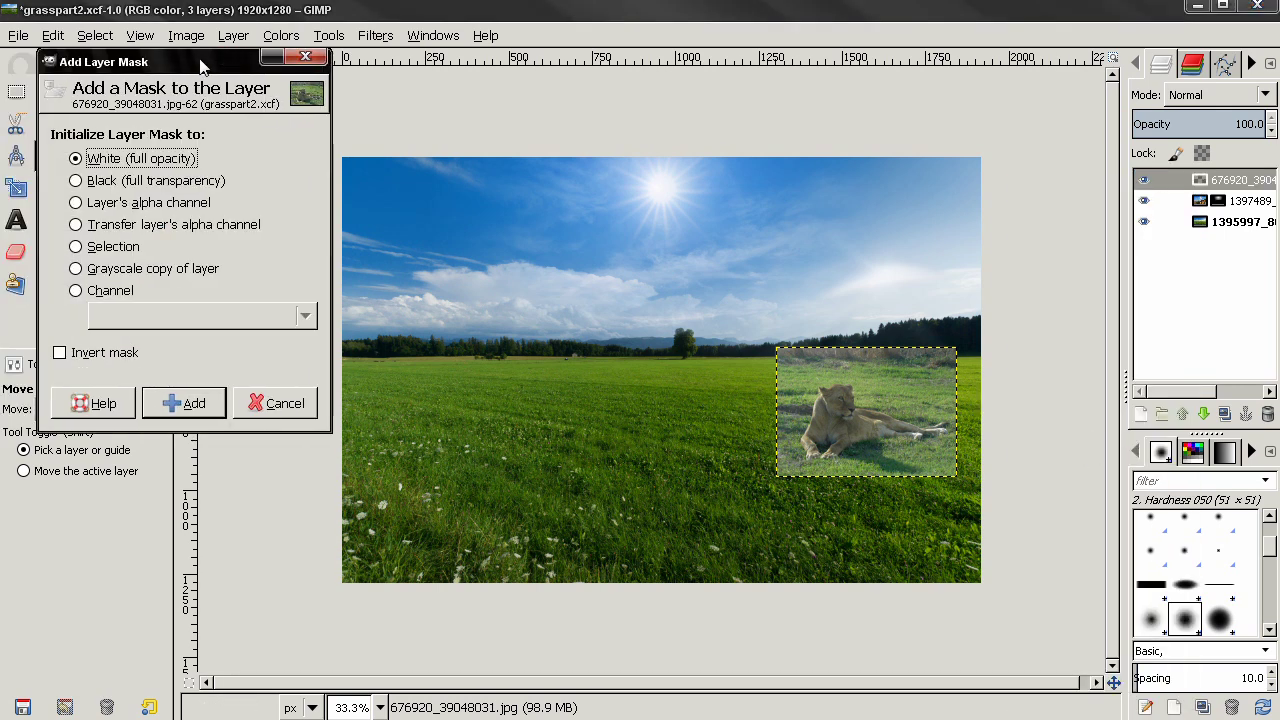
click(183, 405)
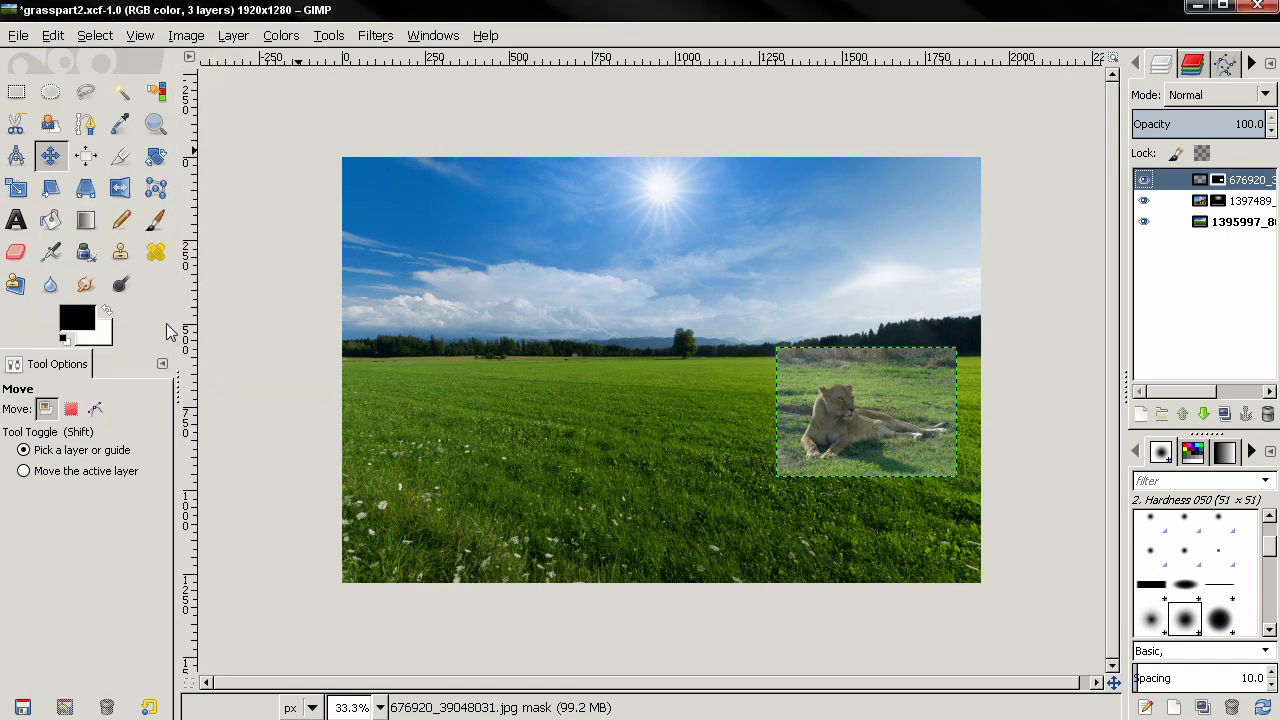
Step: Paint black on the mask with a size-110 soft brush to fade the photo's top-left edges
click(155, 222)
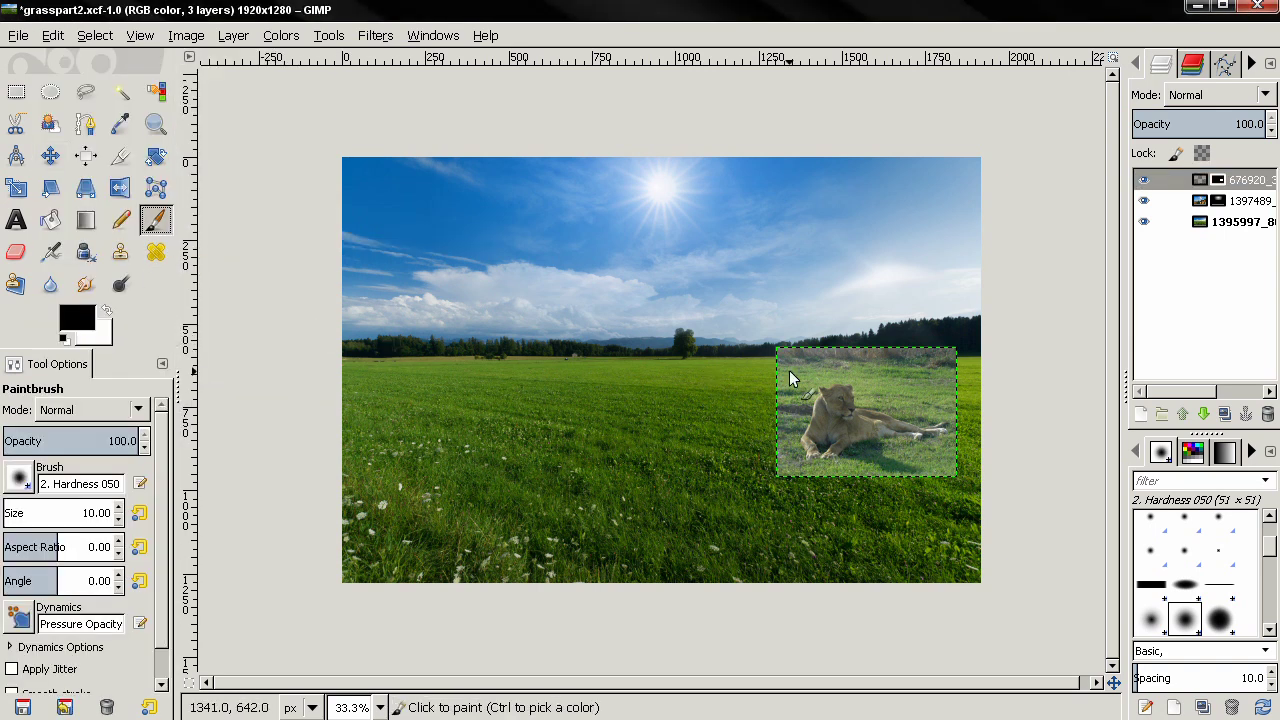
drag(4, 518, 14, 512)
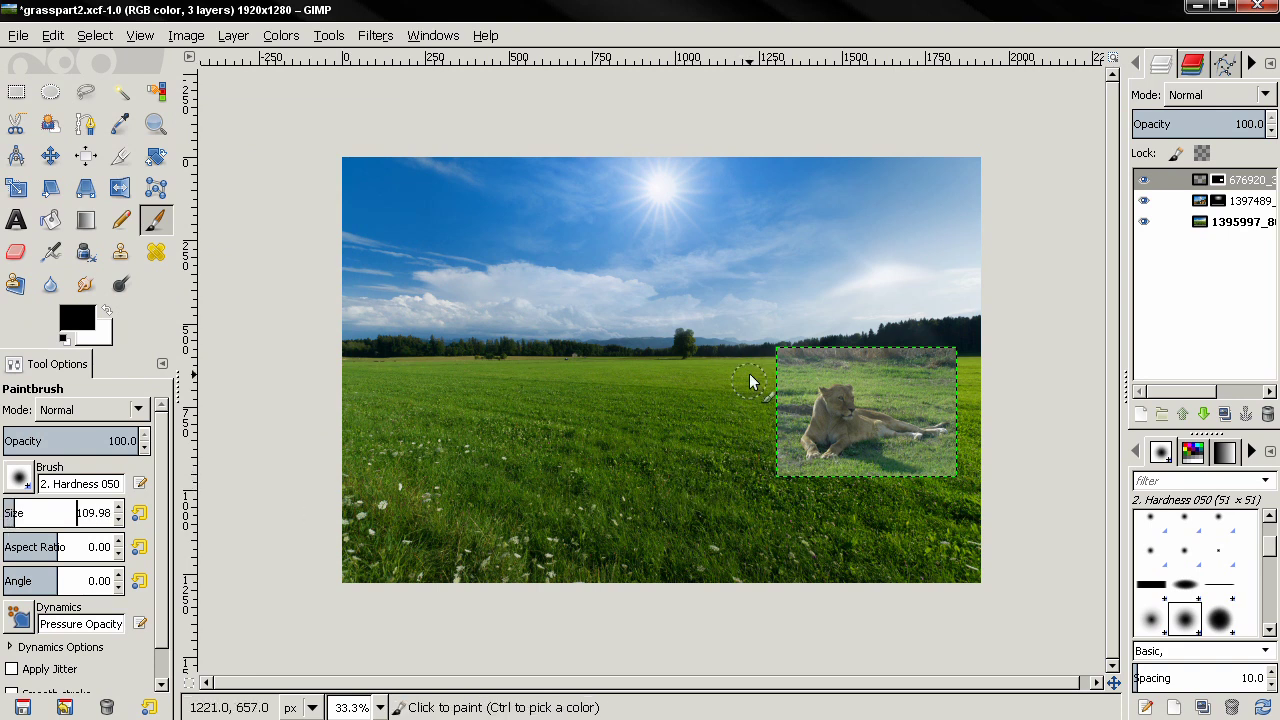
mouse_move(763, 372)
mouse_down()
mouse_move(870, 325)
mouse_move(804, 355)
mouse_move(761, 399)
mouse_move(782, 353)
mouse_move(817, 343)
mouse_move(976, 354)
mouse_move(945, 385)
mouse_move(924, 366)
mouse_move(874, 359)
mouse_move(787, 363)
mouse_move(770, 379)
mouse_move(757, 481)
mouse_move(957, 484)
mouse_move(969, 390)
mouse_move(968, 459)
mouse_move(914, 474)
mouse_up()
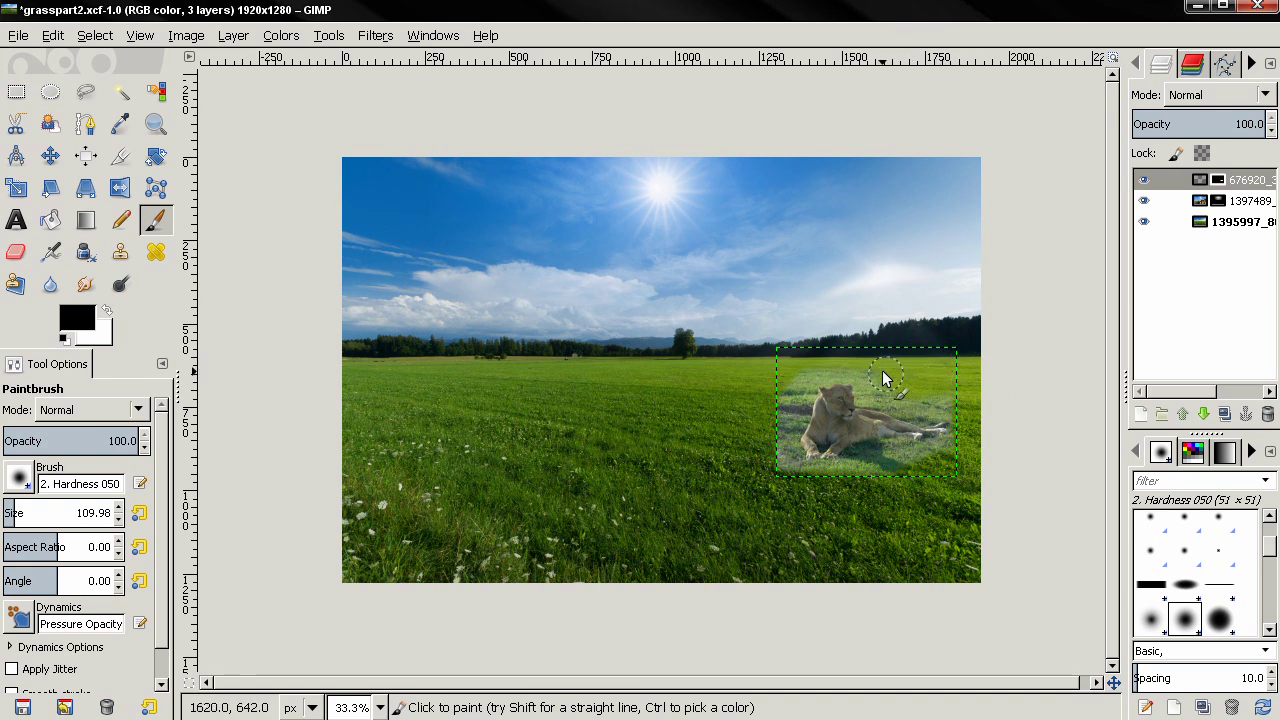
mouse_move(783, 378)
mouse_down()
mouse_move(783, 455)
mouse_move(784, 412)
mouse_move(812, 362)
mouse_move(939, 402)
mouse_move(878, 380)
mouse_move(948, 500)
mouse_up()
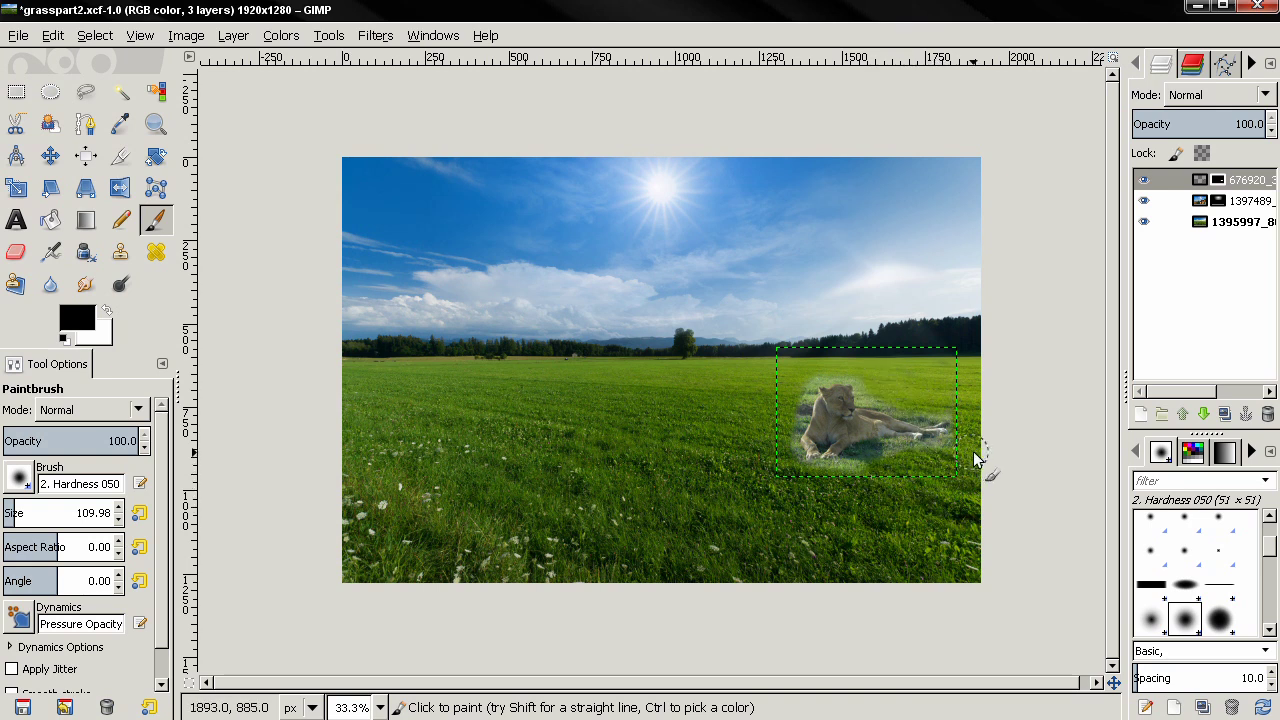
Step: Zoom in, set brush size 40, and mask out the grass halo beside the lion's head
scroll(922, 467, right, 2)
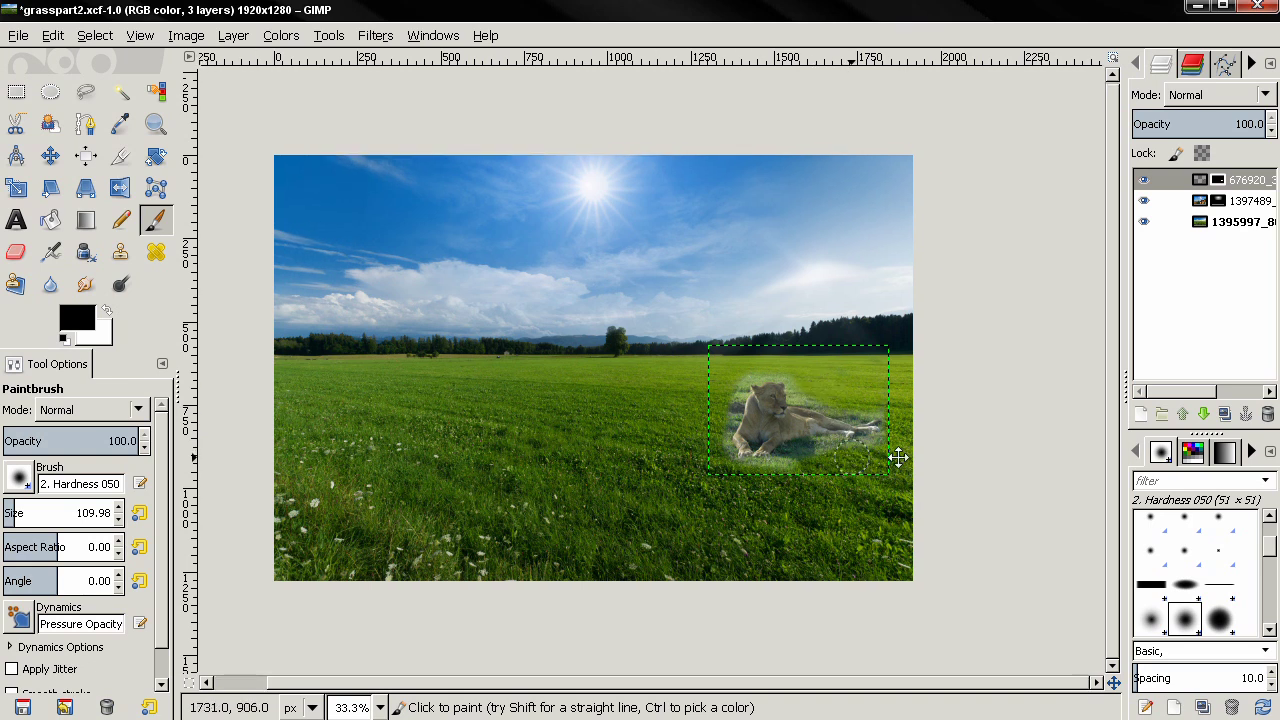
scroll(870, 433, up, 1)
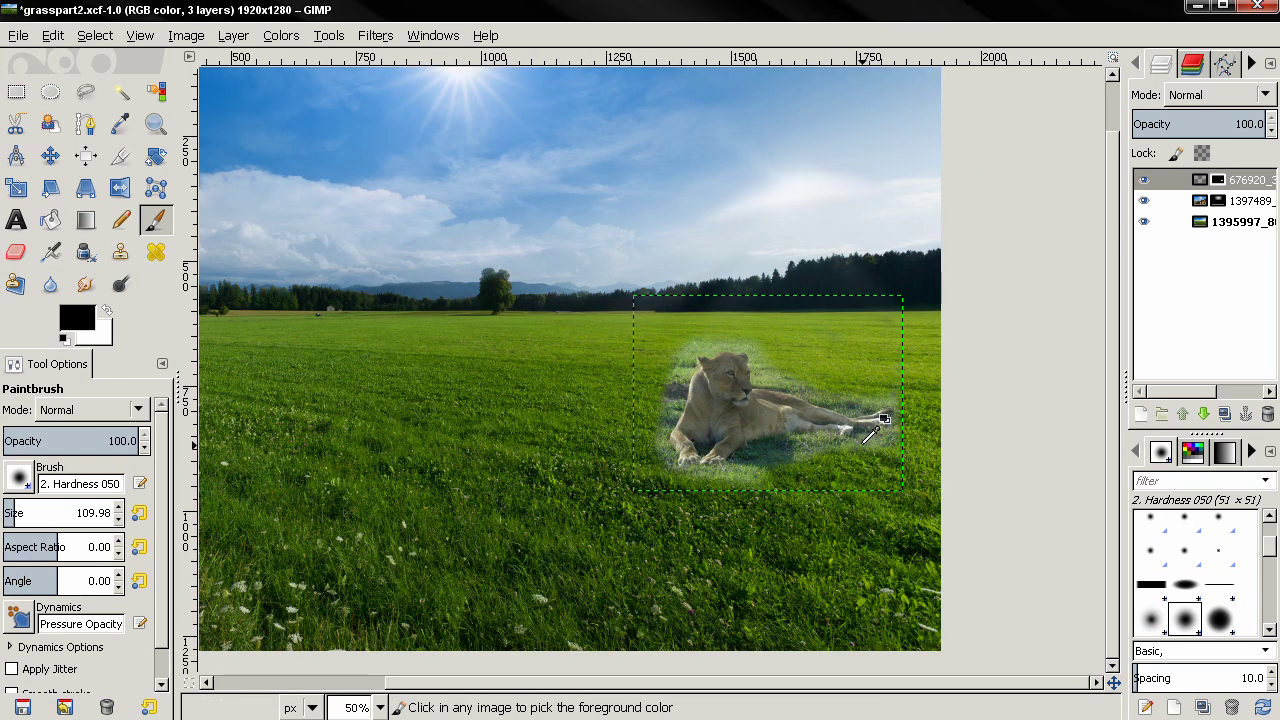
scroll(870, 433, up, 1)
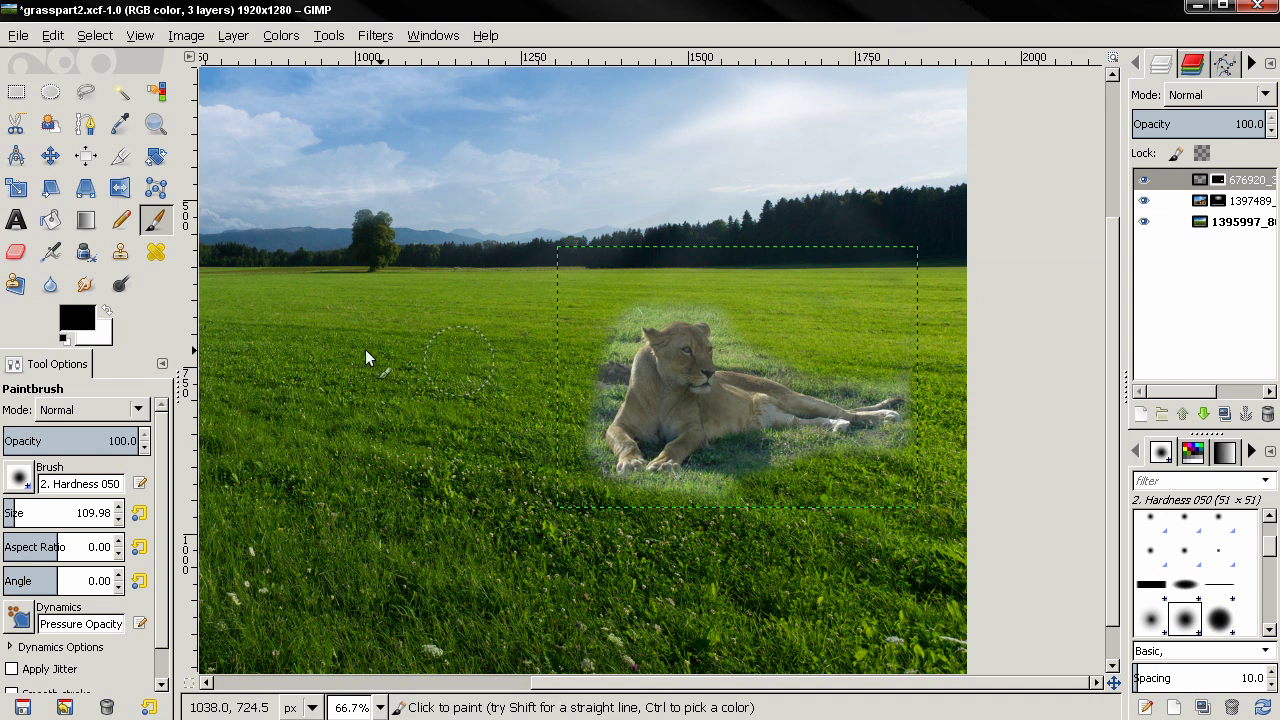
double_click(95, 510)
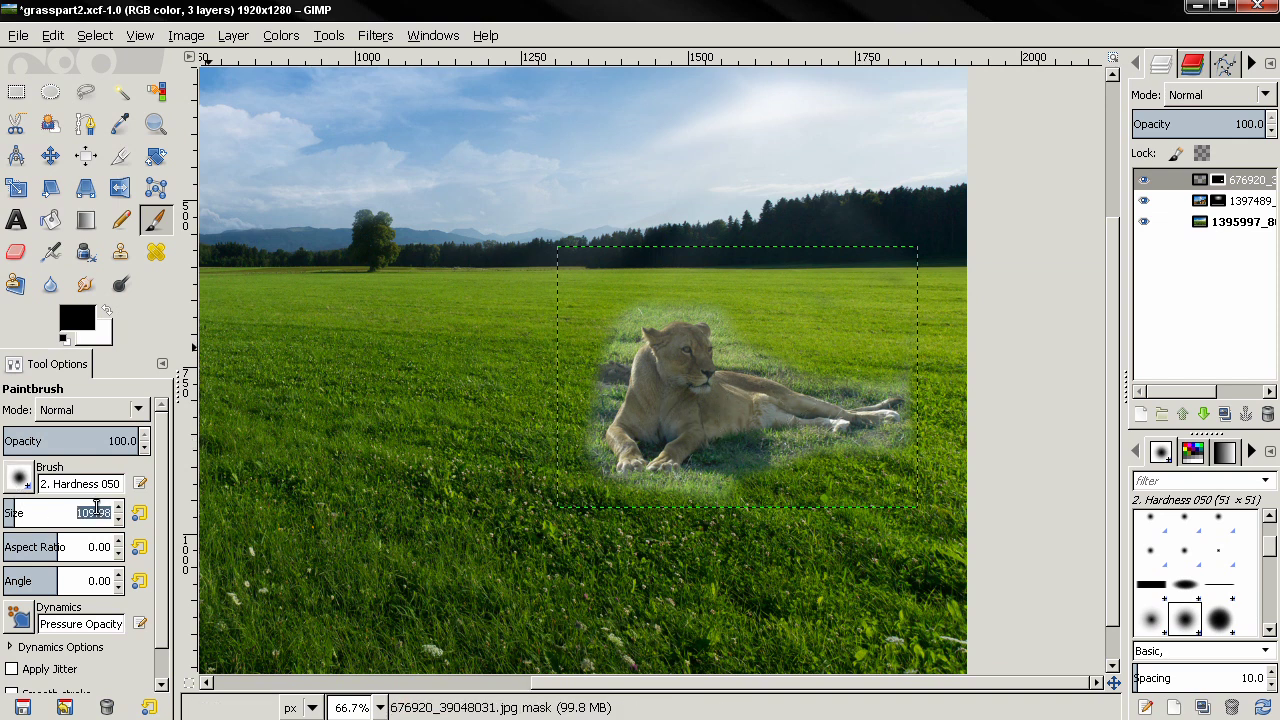
text(40)
key(Return)
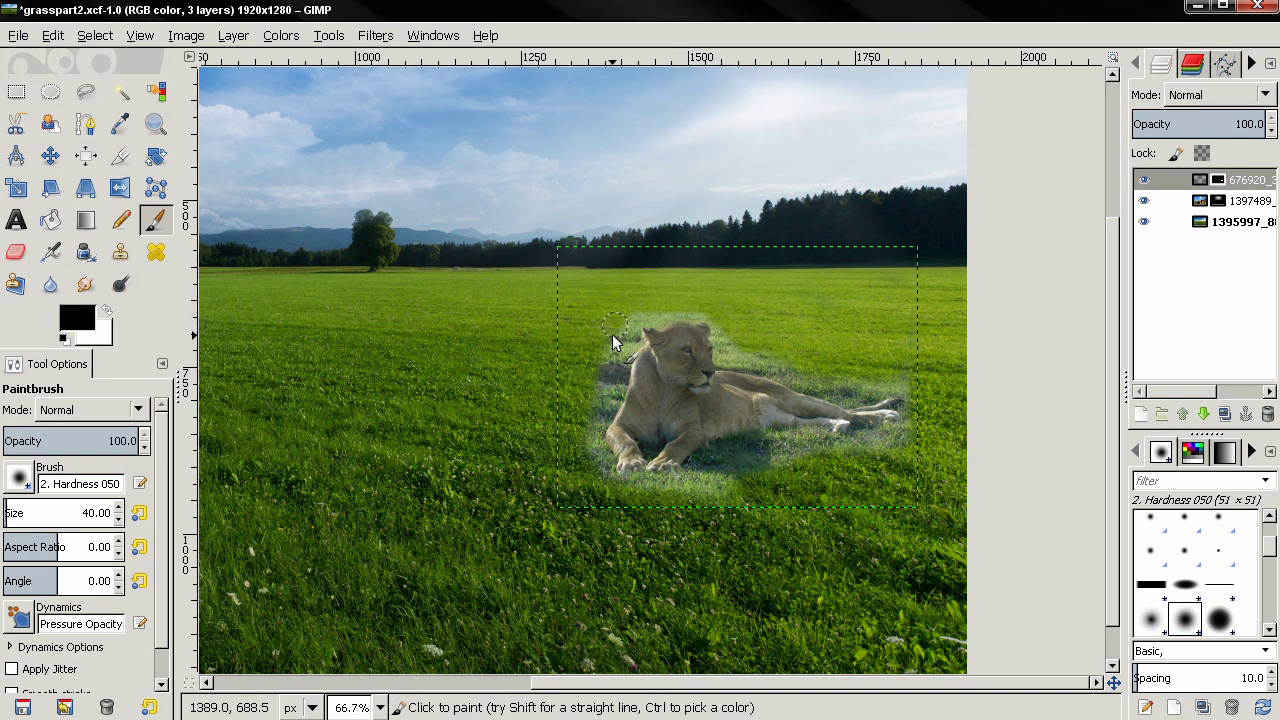
drag(612, 334, 584, 436)
mouse_move(612, 345)
mouse_down()
mouse_move(623, 346)
mouse_move(604, 396)
mouse_move(608, 380)
mouse_up()
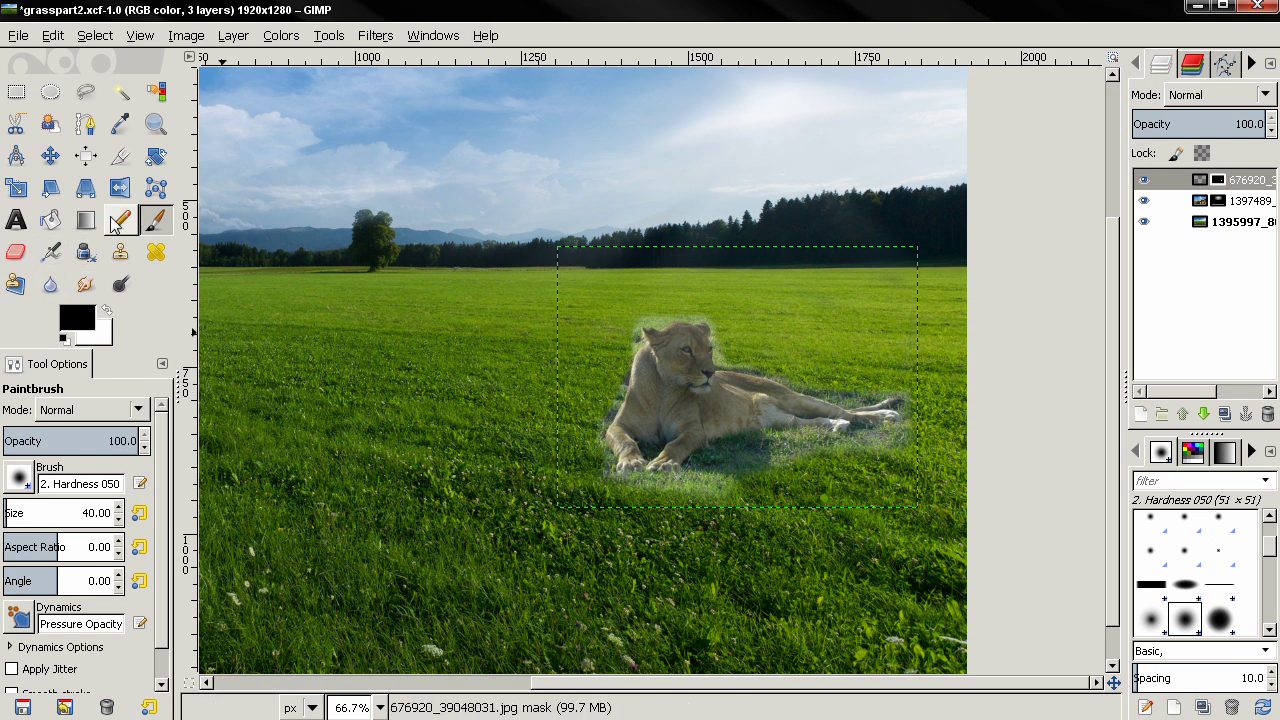
Step: Zoom in on the leg edge, shrink the brush, and mask the light and bluish-grey patches beside it
click(155, 123)
drag(581, 357, 669, 441)
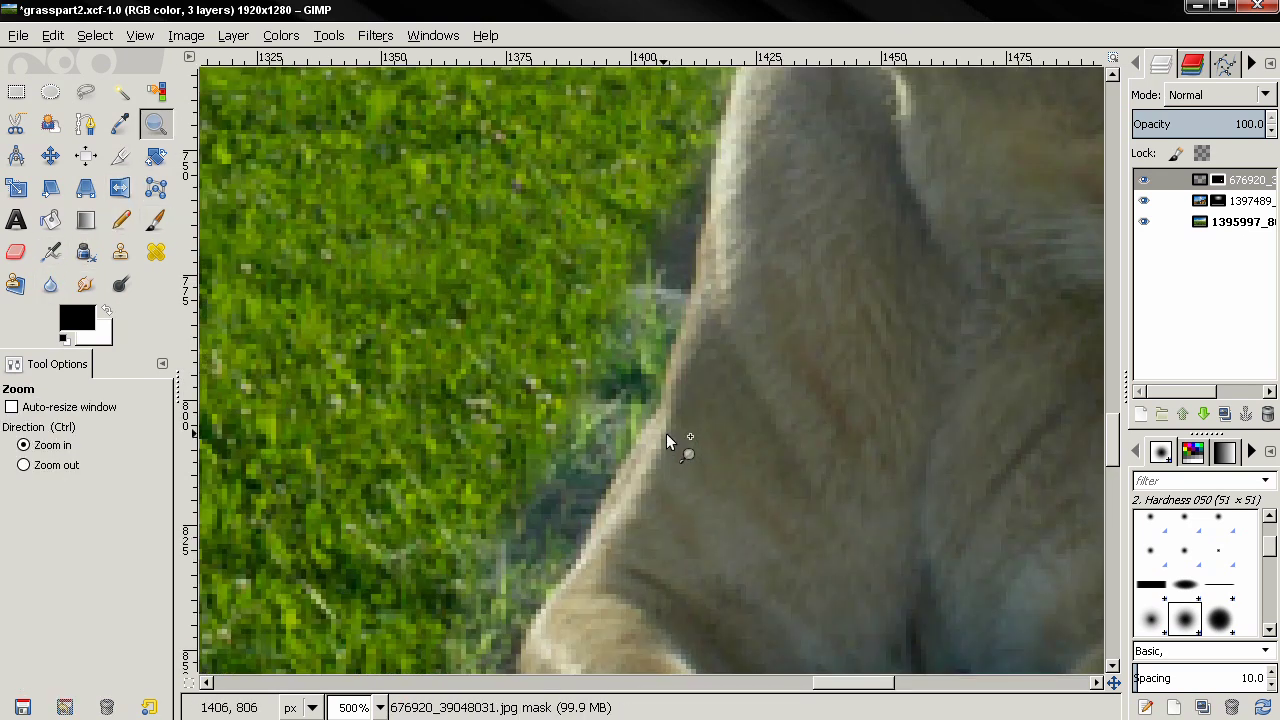
click(156, 220)
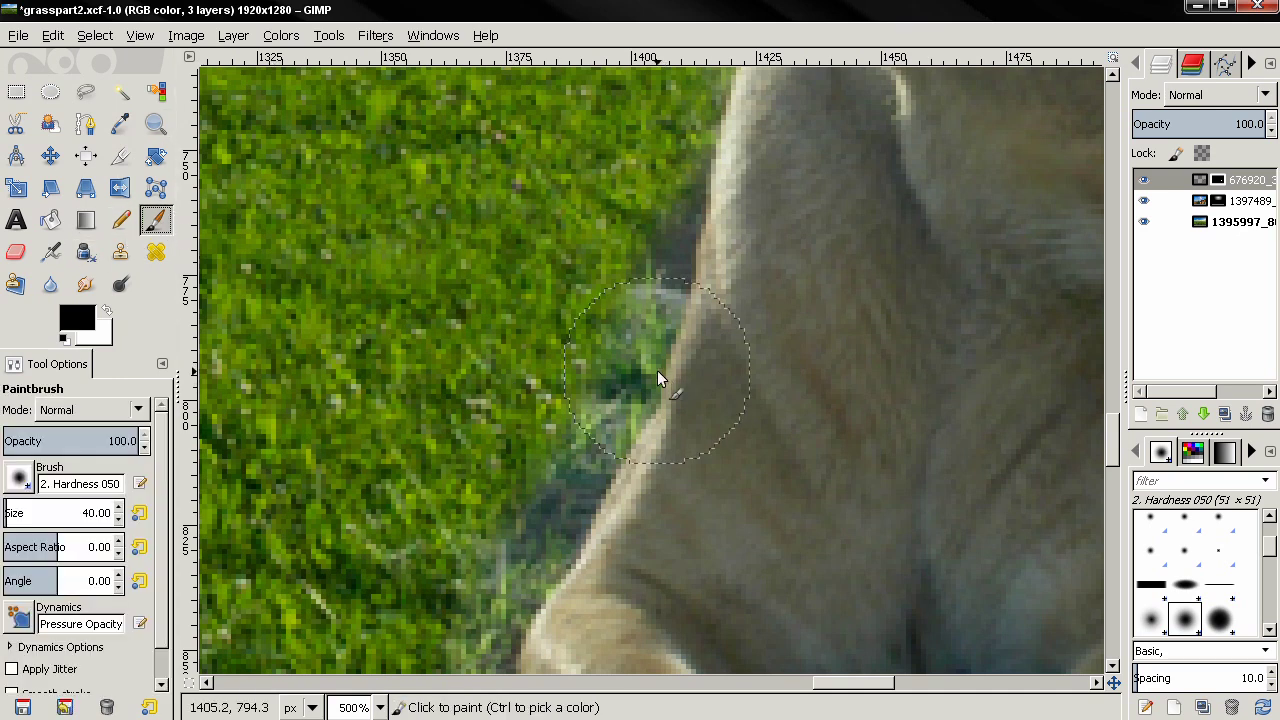
key(bracketleft)
key(bracketleft)
key(bracketleft)
key(bracketleft)
key(bracketleft)
key(bracketleft)
key(bracketleft)
key(bracketleft)
key(bracketleft)
key(bracketleft)
key(bracketleft)
key(bracketleft)
key(bracketleft)
key(bracketleft)
key(bracketleft)
key(bracketleft)
key(bracketleft)
key(bracketleft)
key(bracketleft)
key(bracketleft)
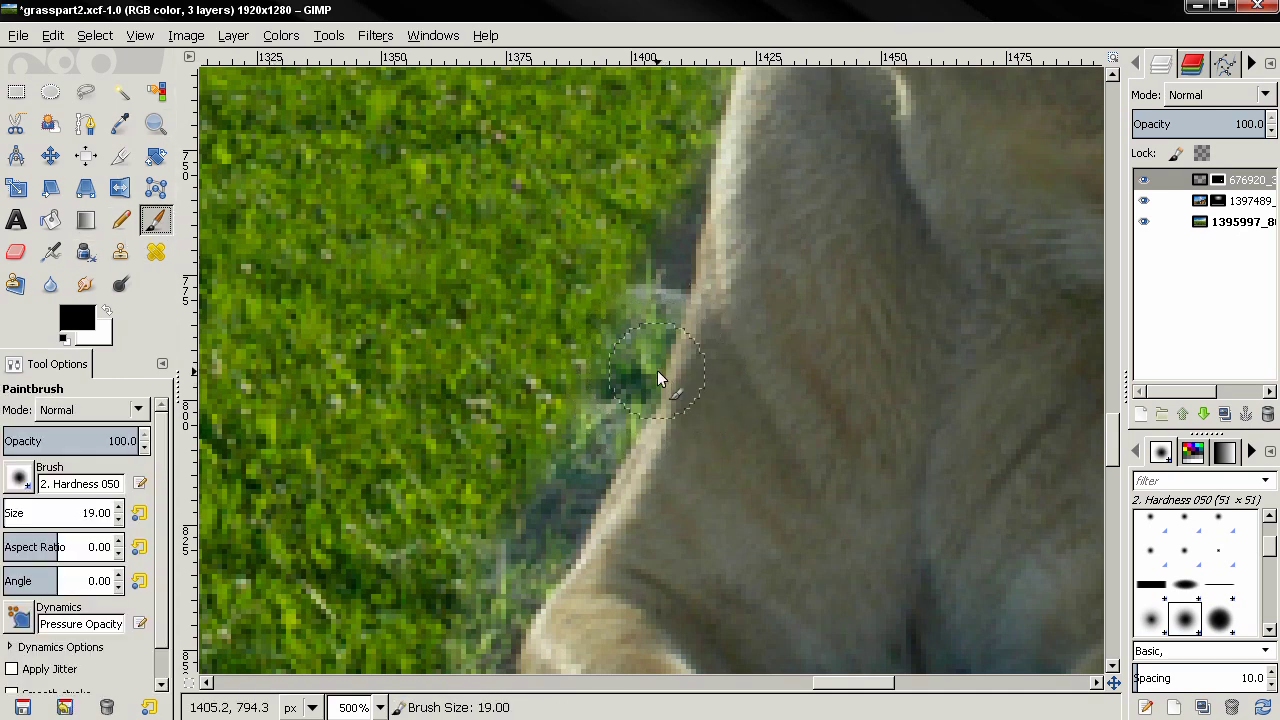
key(bracketleft)
mouse_move(657, 370)
mouse_down()
mouse_move(650, 243)
mouse_move(643, 333)
mouse_move(645, 285)
mouse_move(596, 373)
mouse_move(624, 302)
mouse_move(665, 253)
mouse_move(641, 349)
mouse_up()
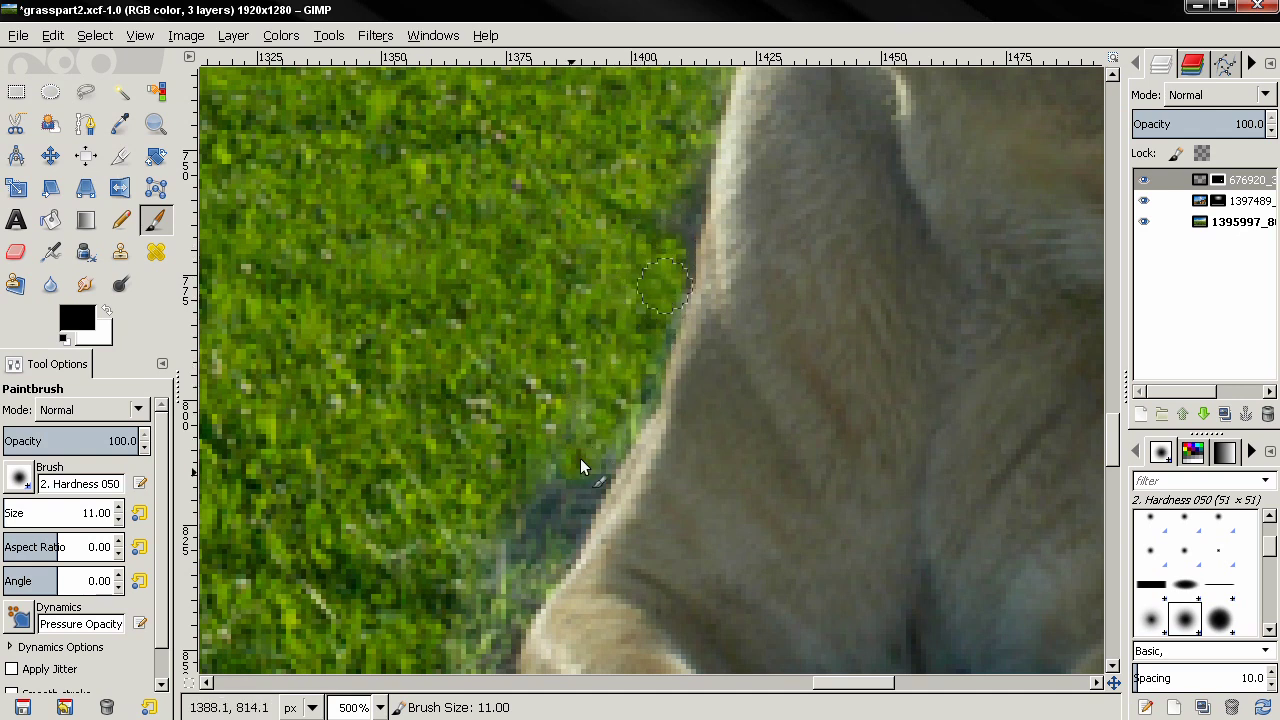
drag(581, 461, 558, 441)
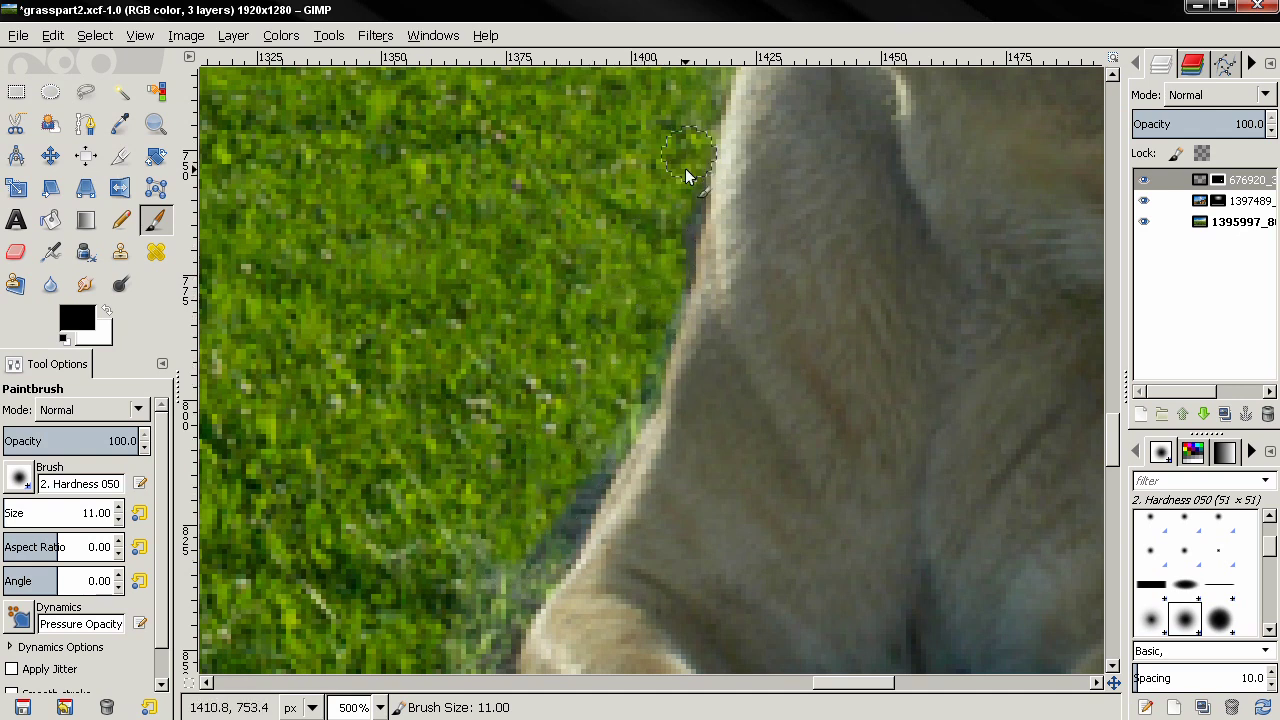
Step: Mask the grey fringe down the lion's edge, then paint white to restore over-hidden edge pixels
drag(686, 176, 685, 224)
mouse_move(677, 251)
mouse_down()
mouse_move(629, 367)
mouse_move(651, 343)
mouse_move(670, 268)
mouse_up()
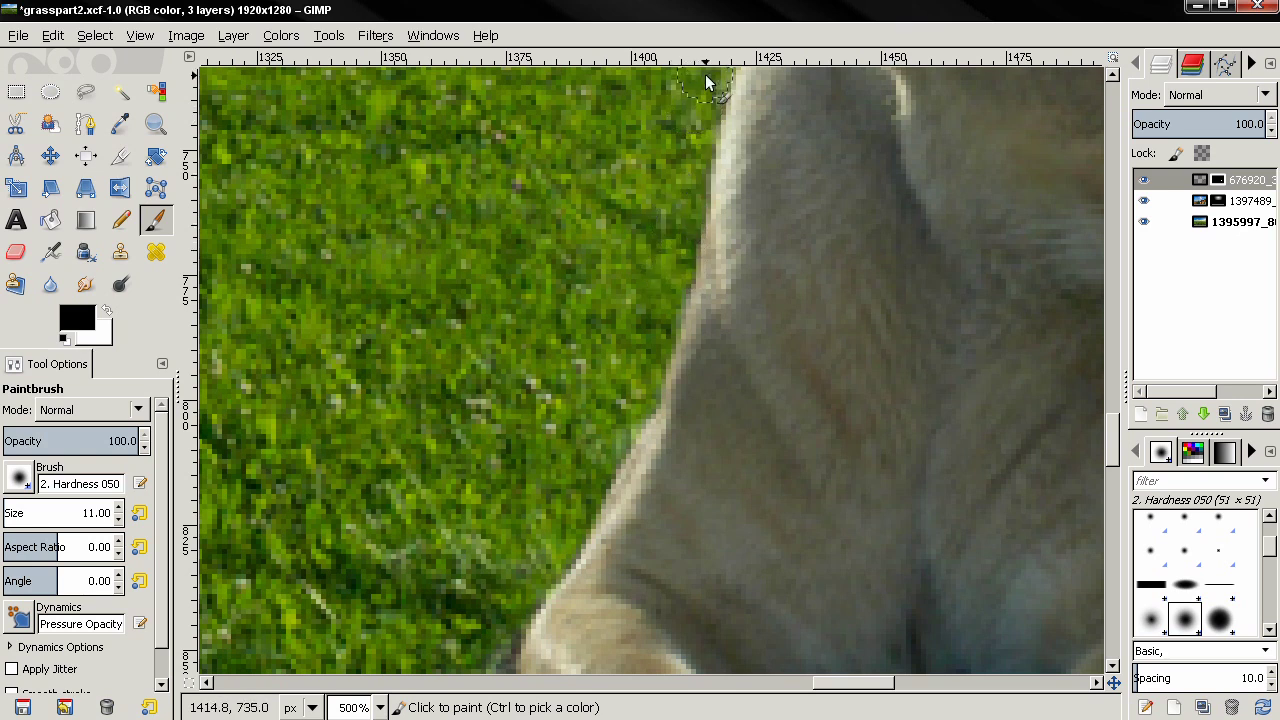
drag(692, 112, 681, 315)
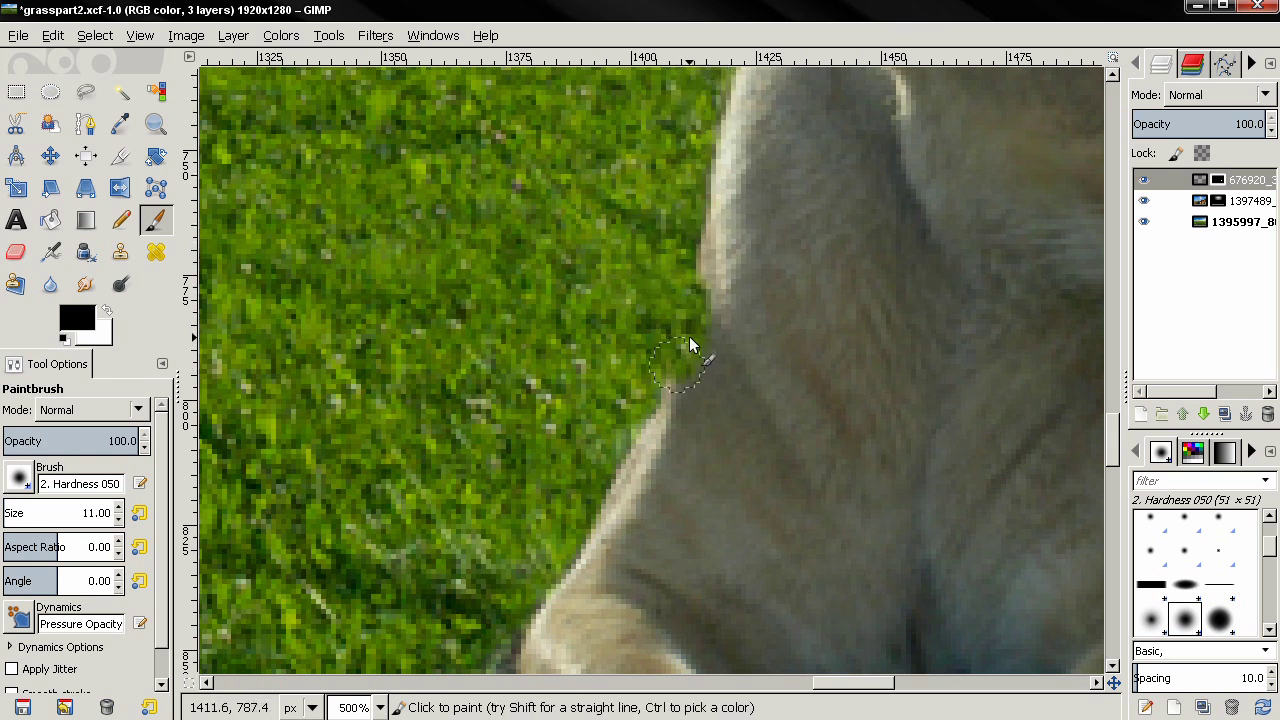
click(108, 311)
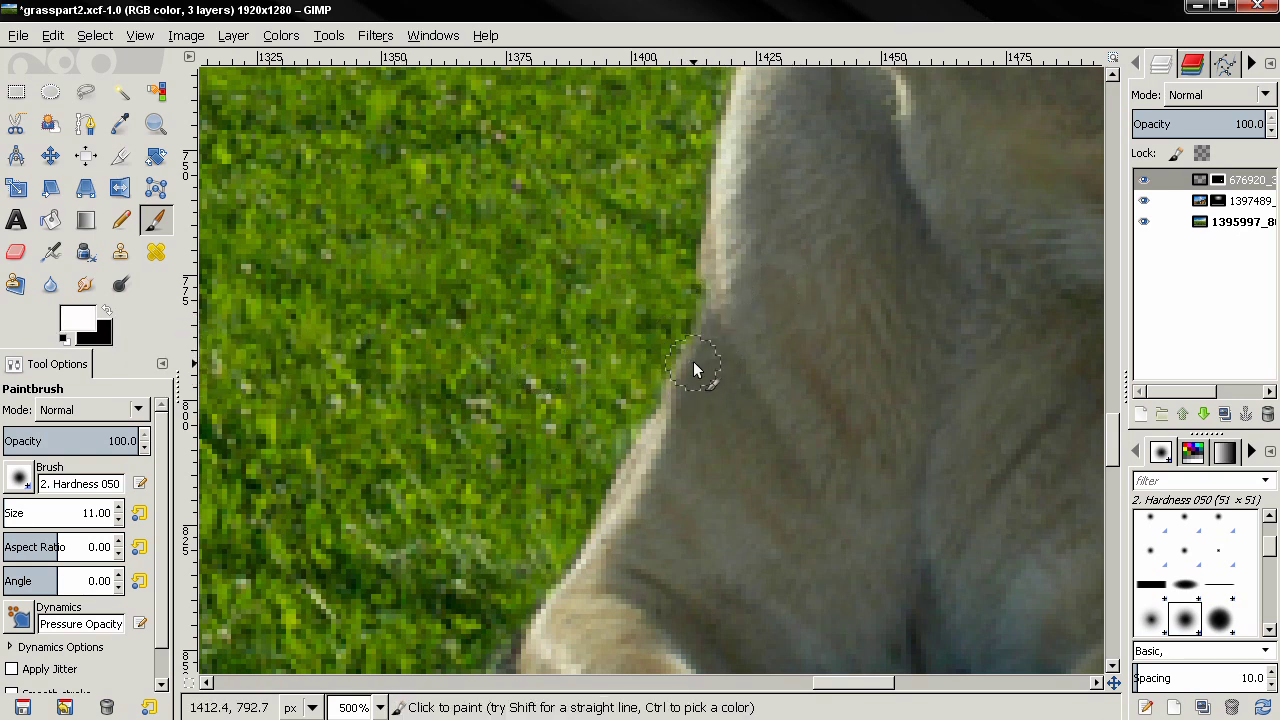
mouse_move(693, 361)
mouse_down()
mouse_move(712, 287)
mouse_move(677, 398)
mouse_move(714, 270)
mouse_move(686, 257)
mouse_up()
click(108, 311)
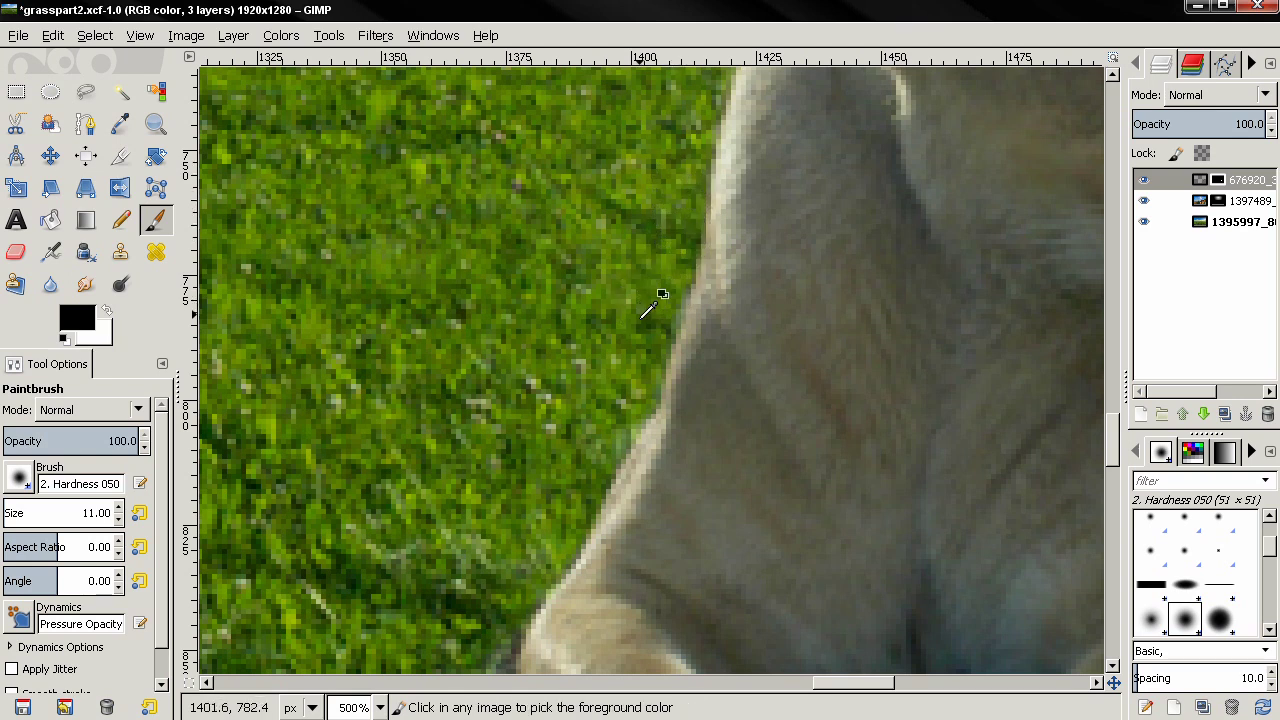
Step: Zoom out to view the finished composite at 66.7%
scroll(644, 312, down, 1)
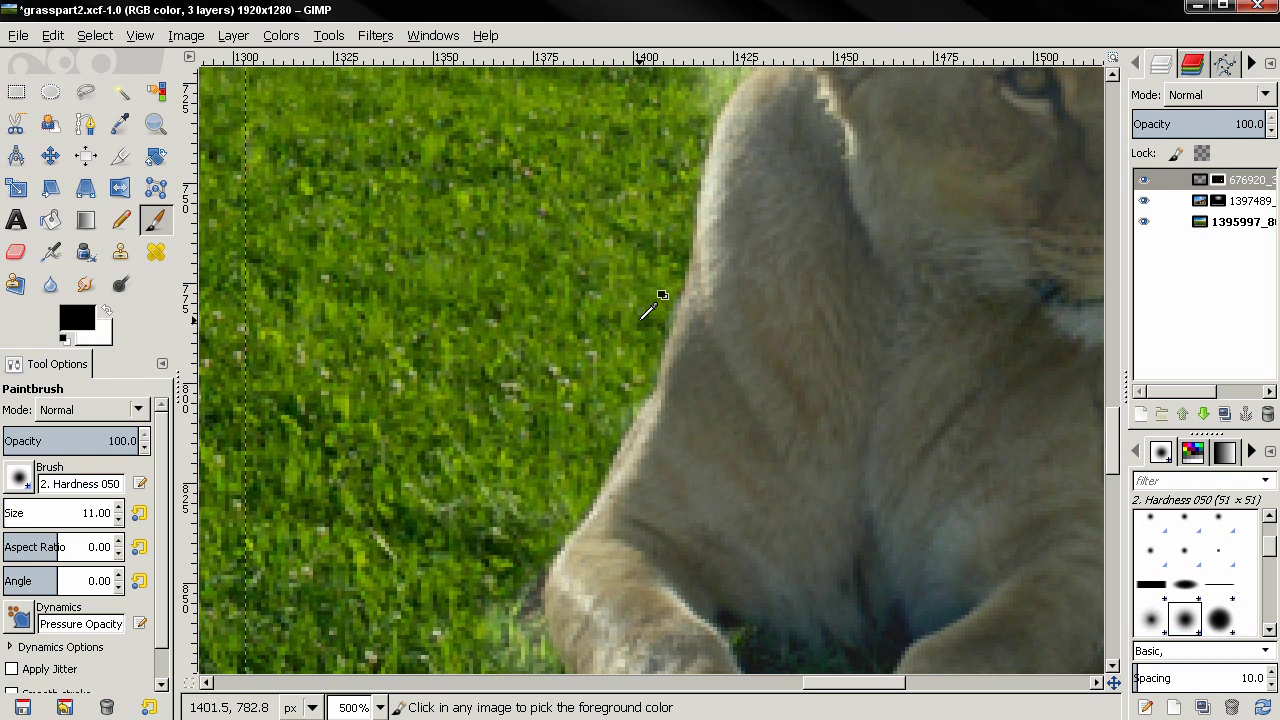
scroll(646, 314, down, 1)
scroll(647, 312, down, 2)
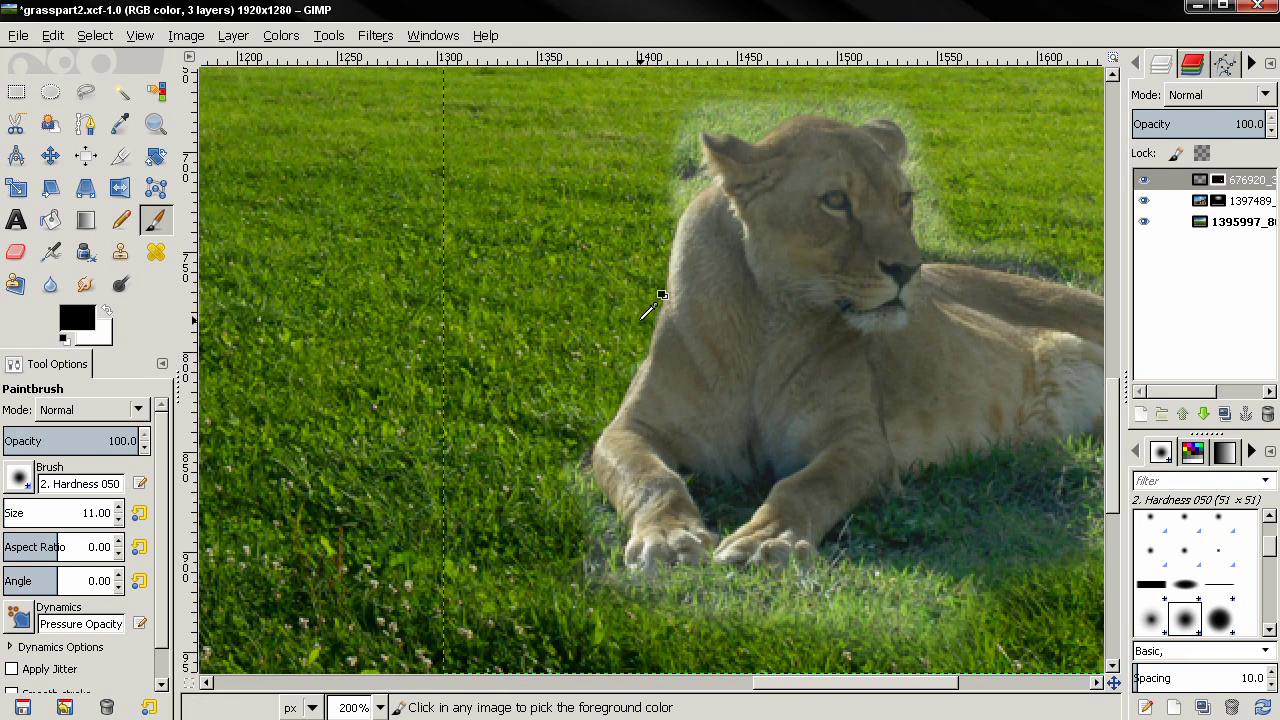
scroll(646, 314, down, 1)
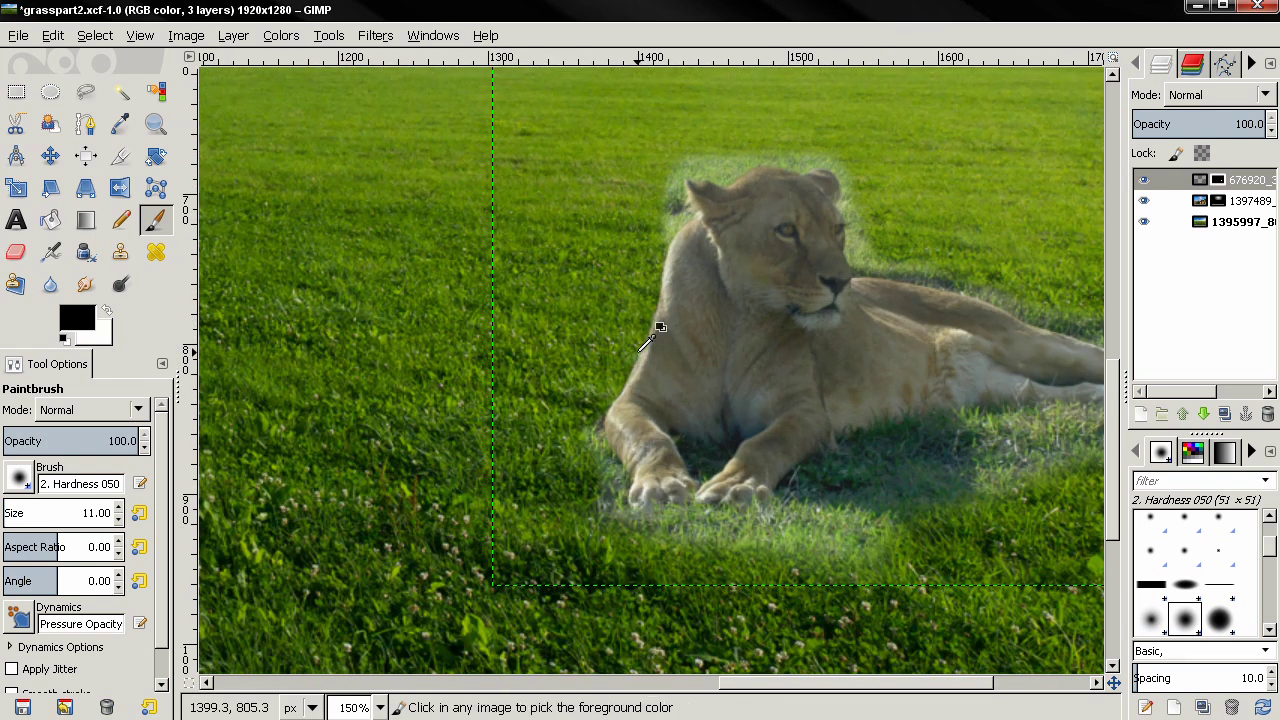
scroll(646, 342, down, 1)
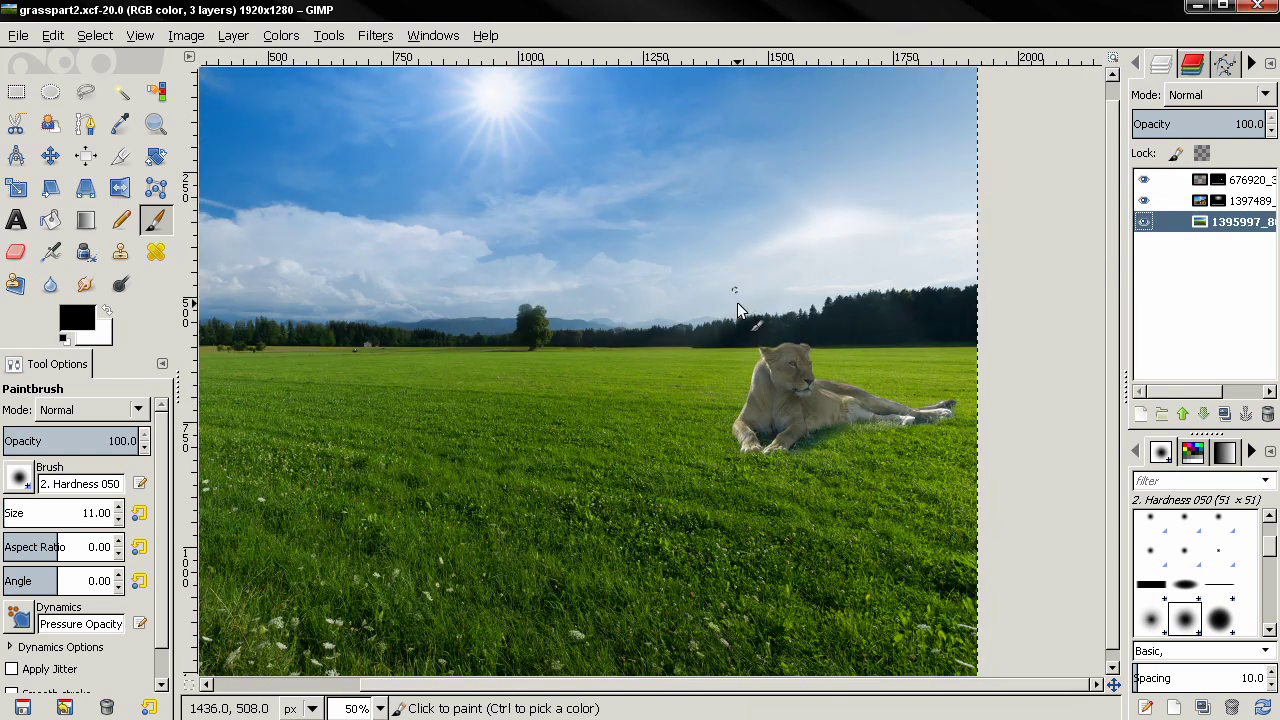
scroll(881, 394, up, 1)
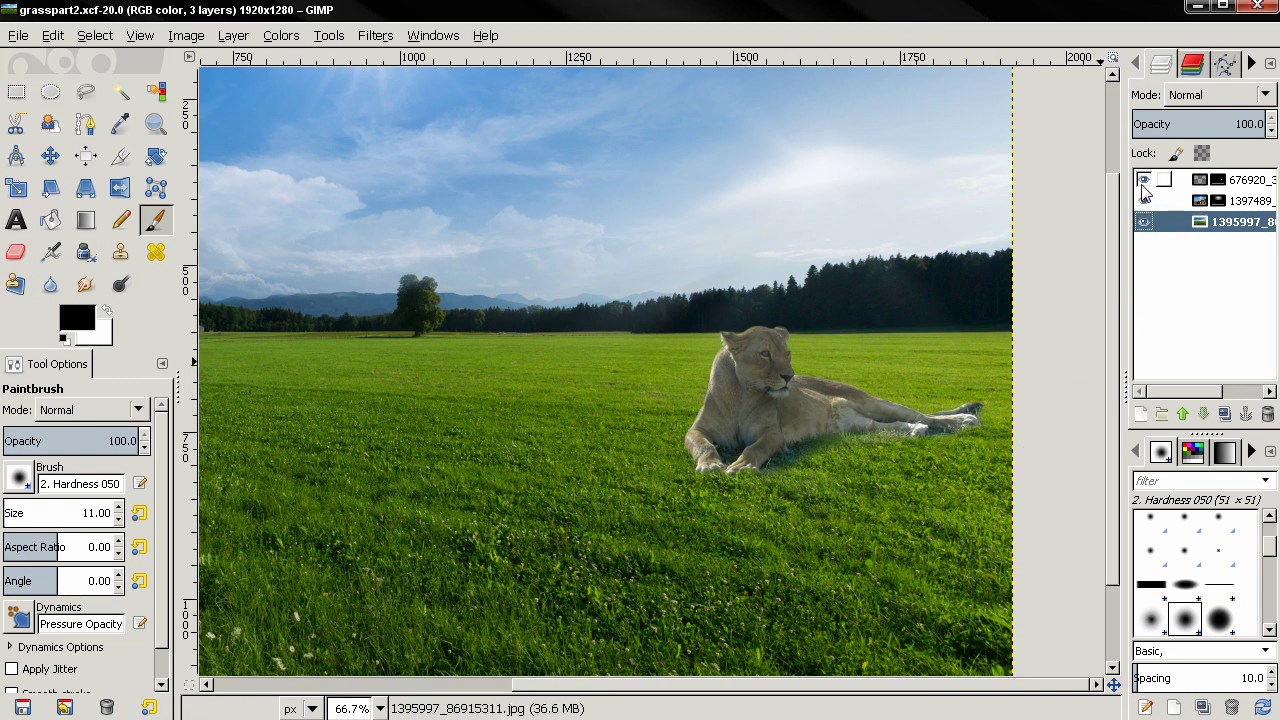
Step: Toggle the layers to view the isolated lion at 100%, then show the 1395997 field background again
click(1144, 221)
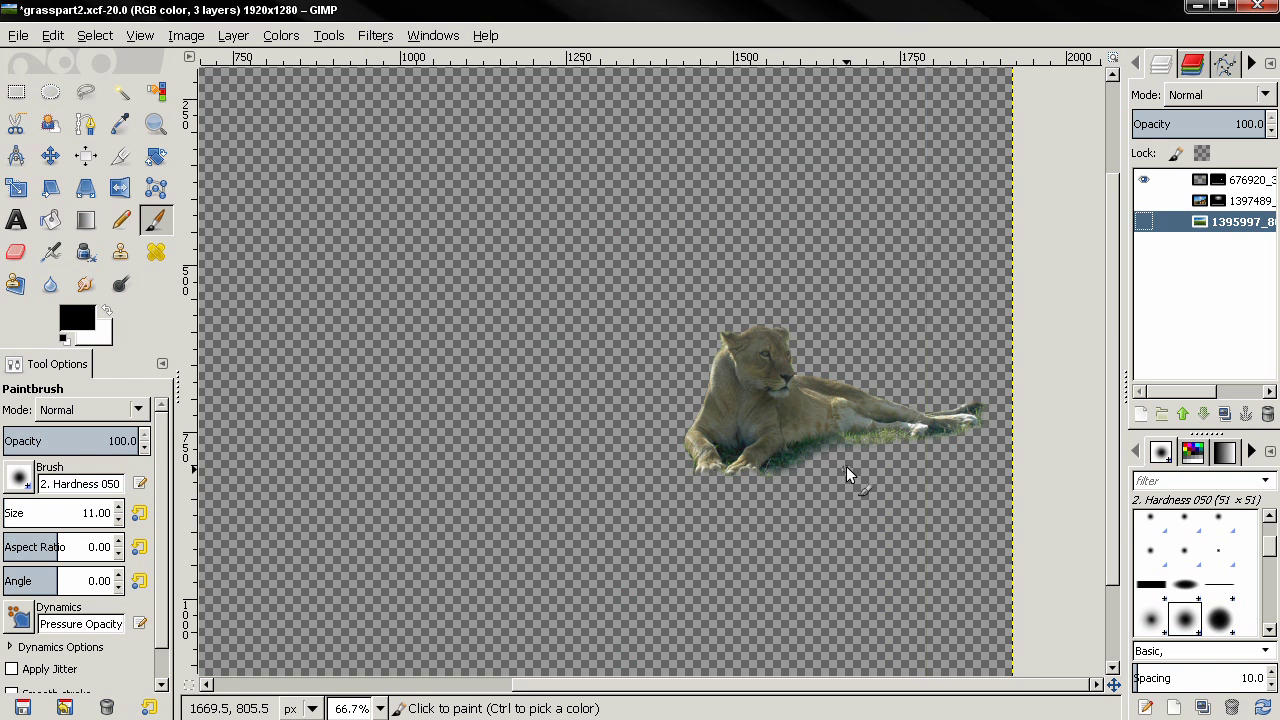
key(1)
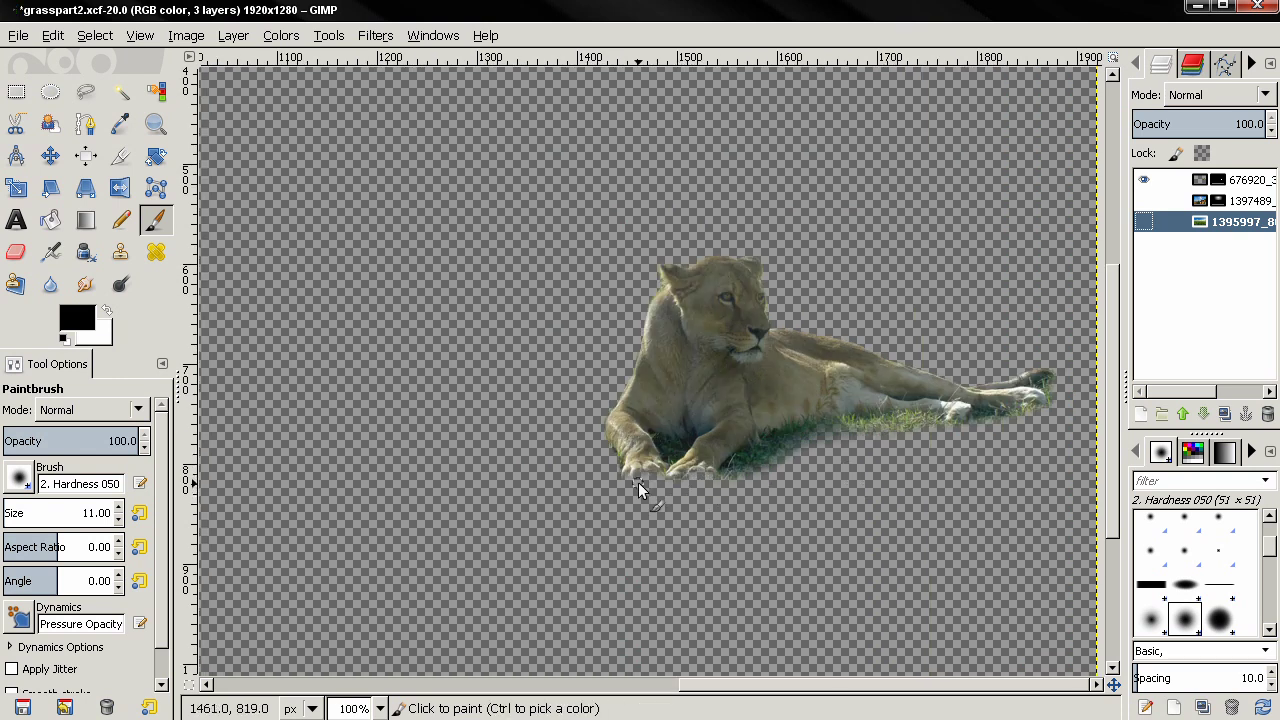
click(1144, 221)
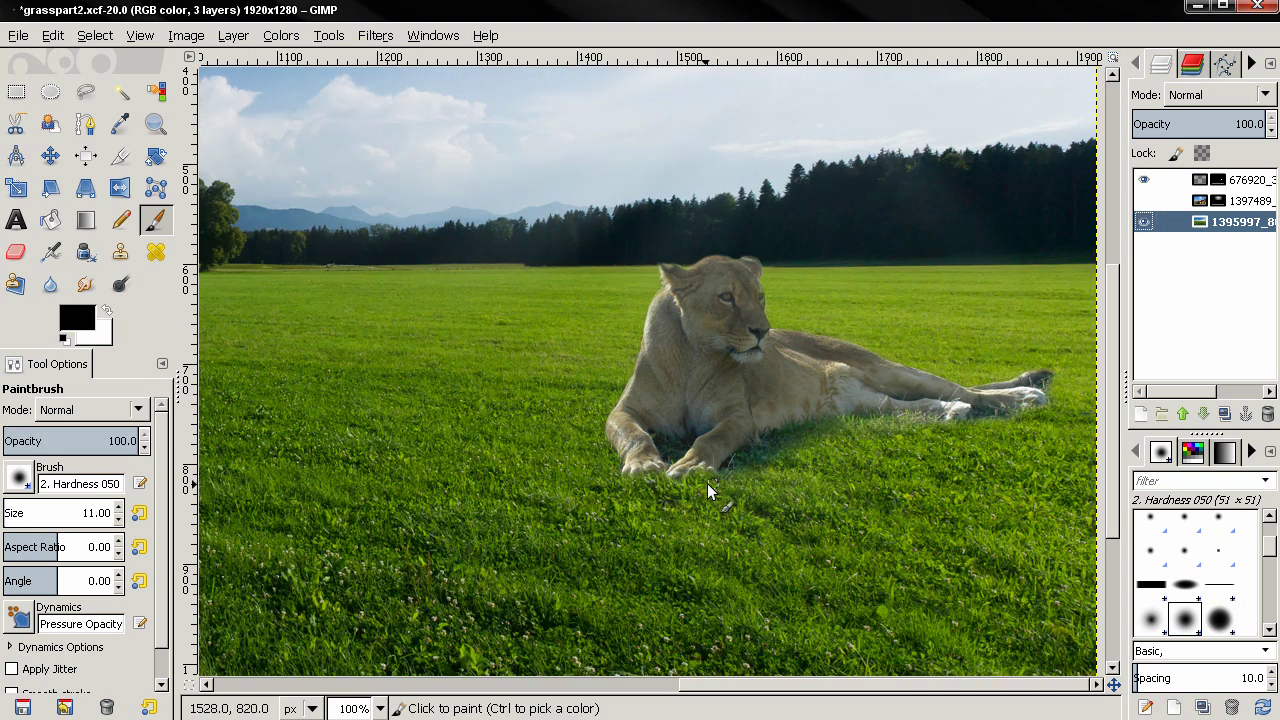
click(1144, 202)
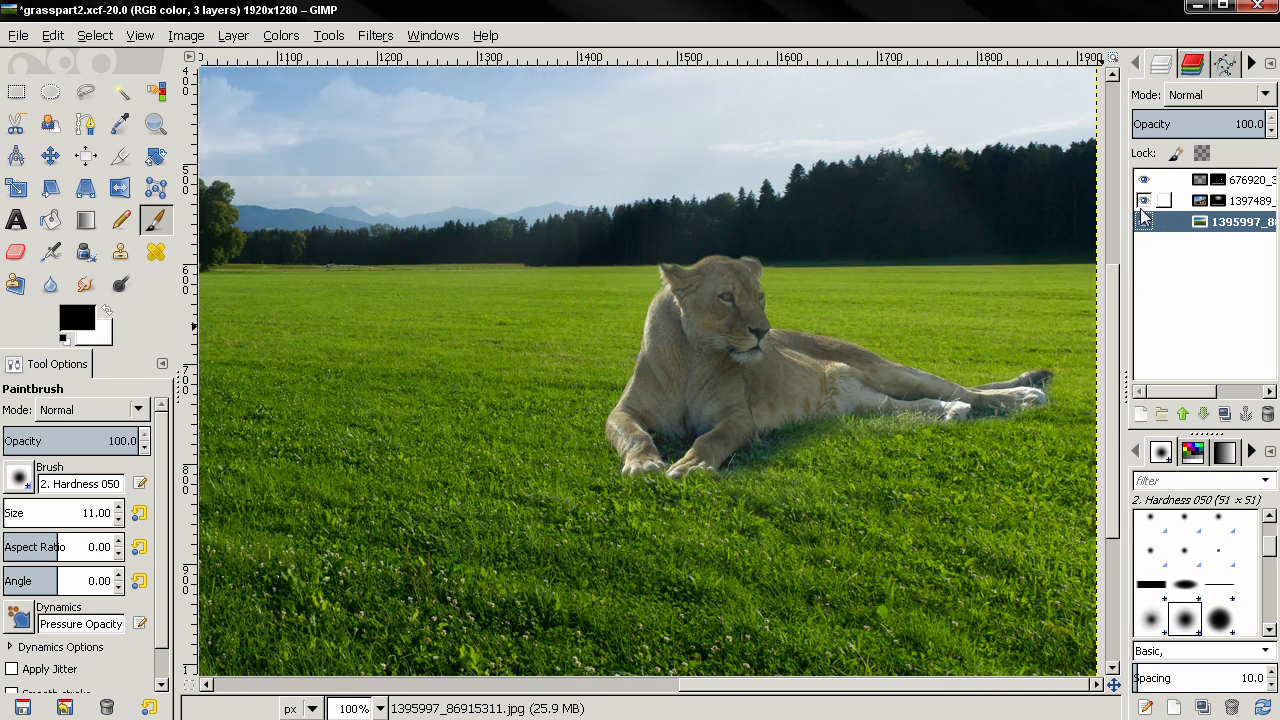
shift+click(1144, 180)
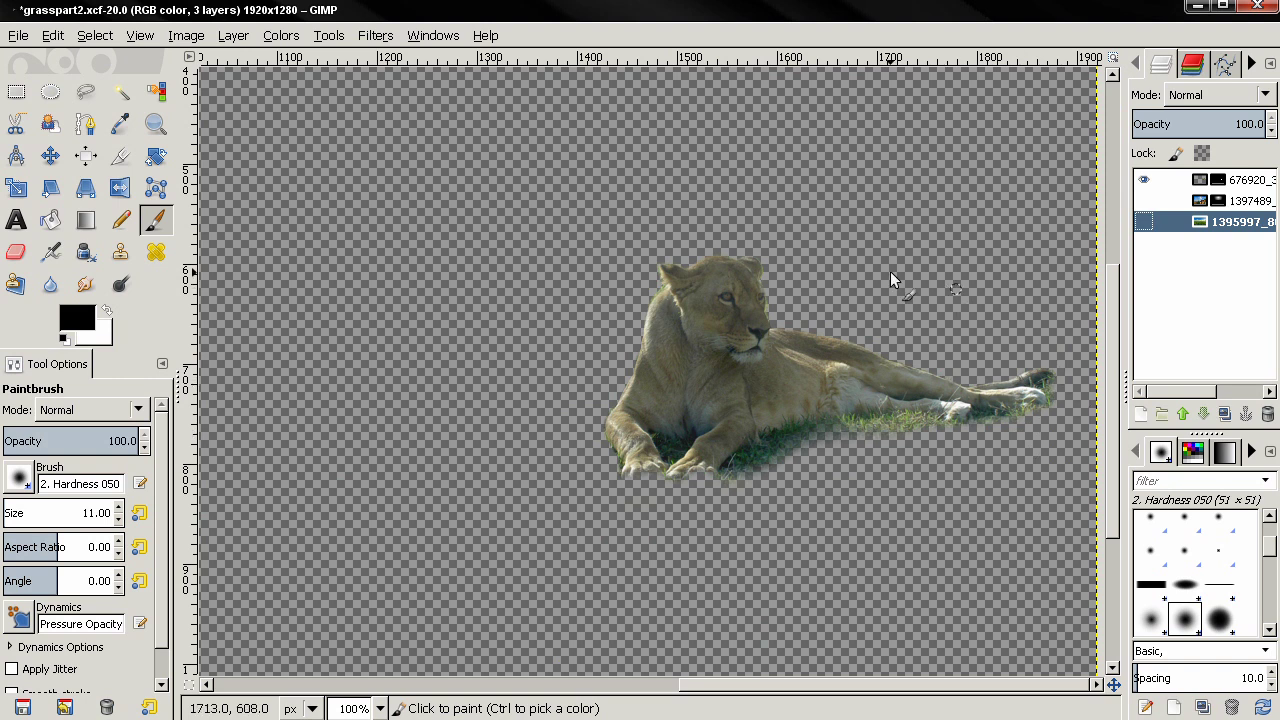
click(1144, 221)
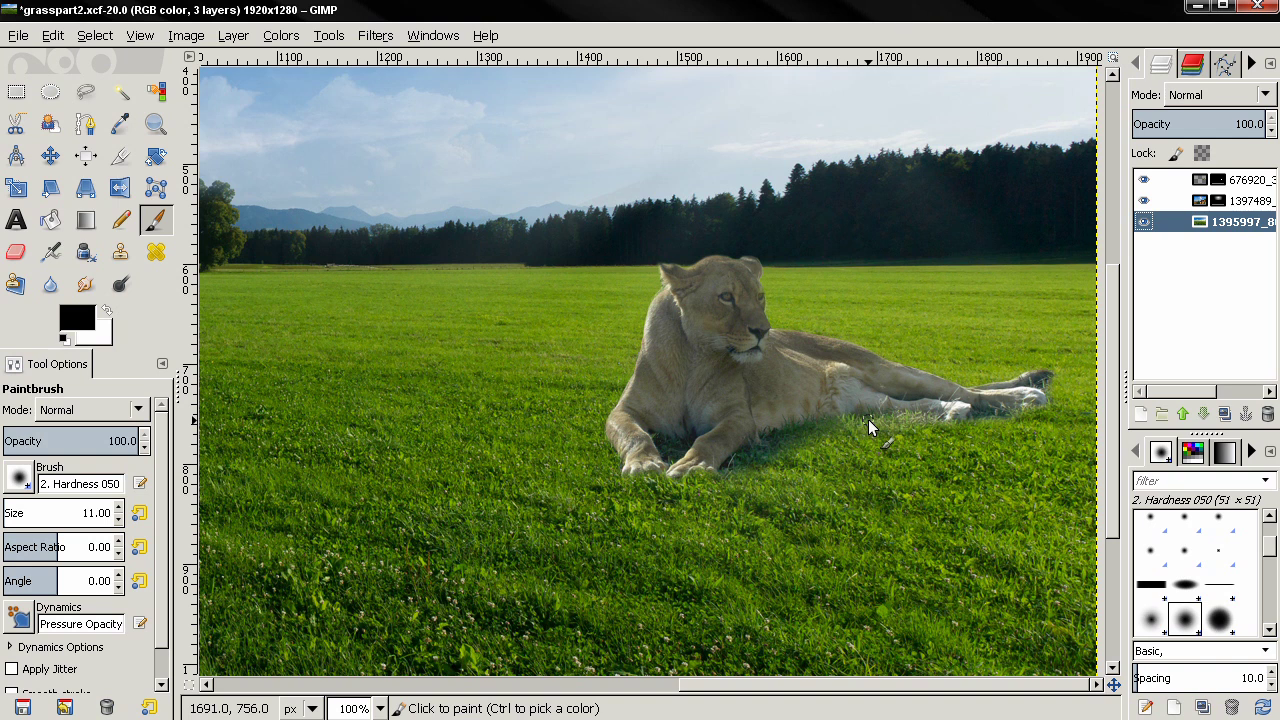
Step: Duplicate the top 676920 lion layer and set the copy's mode to Overlay
ctrl+scroll(868, 419, down, 1)
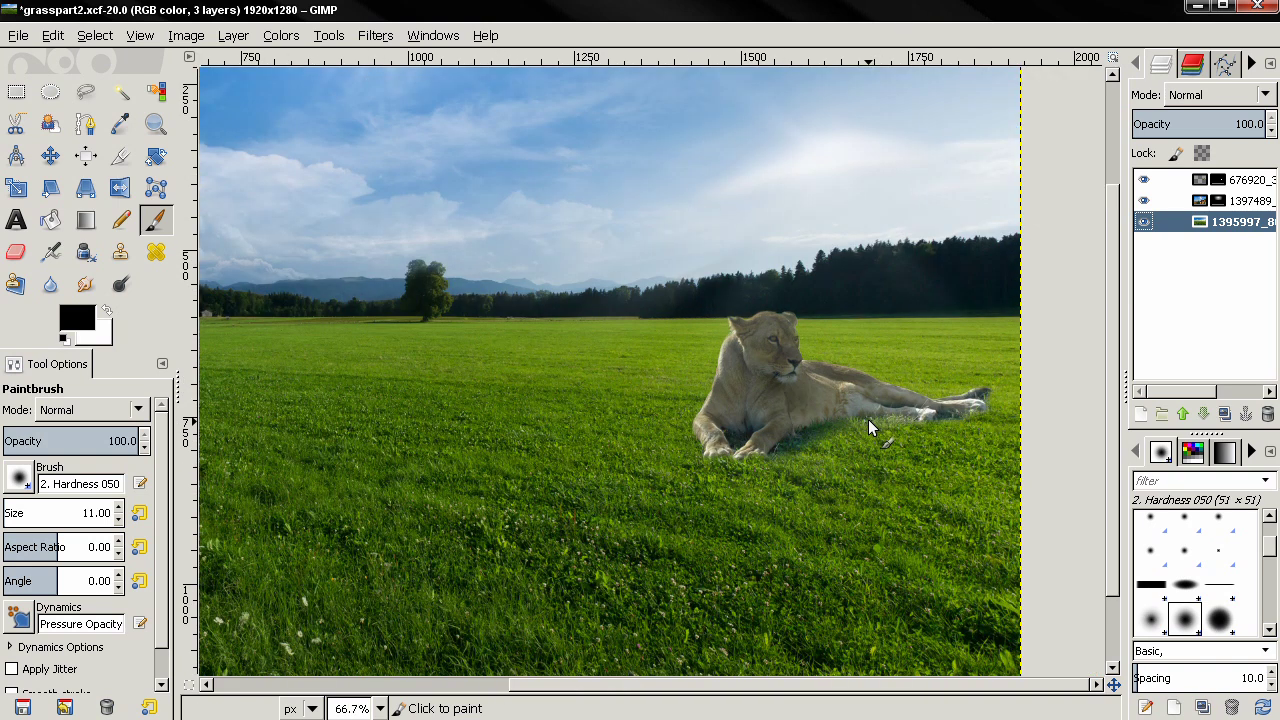
ctrl+scroll(868, 419, down, 1)
ctrl+scroll(868, 419, down, 1)
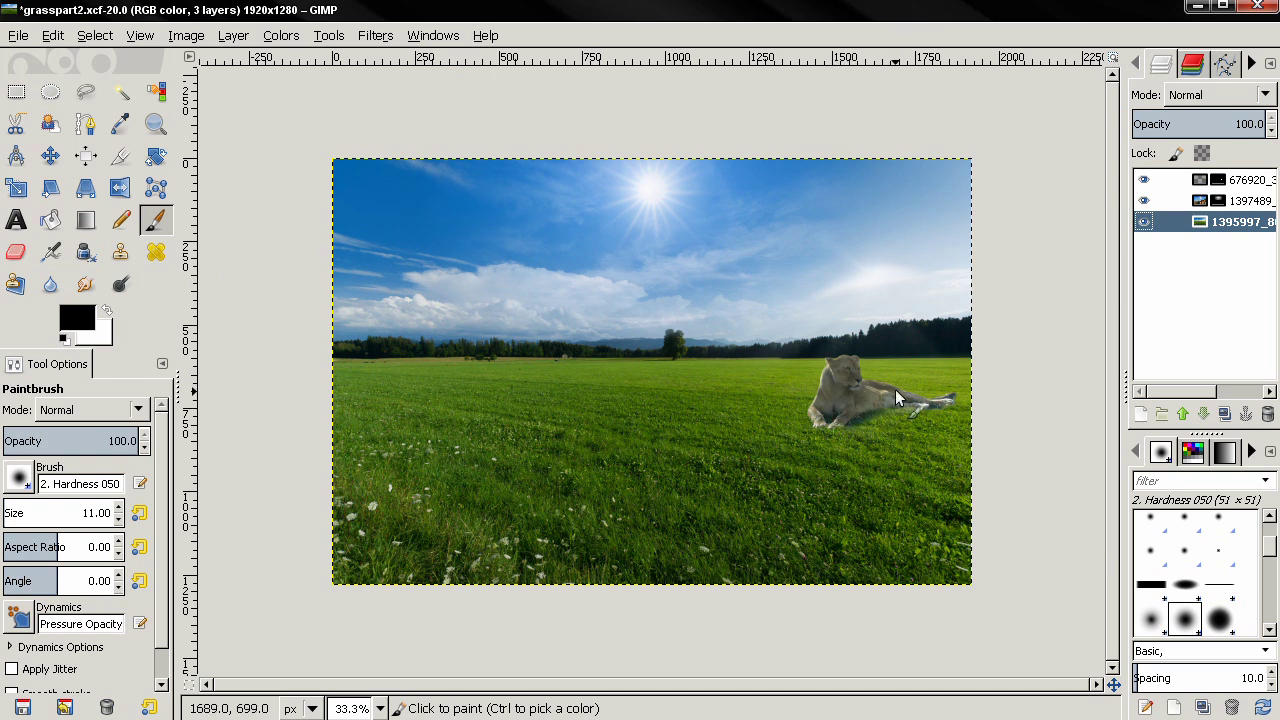
click(1205, 181)
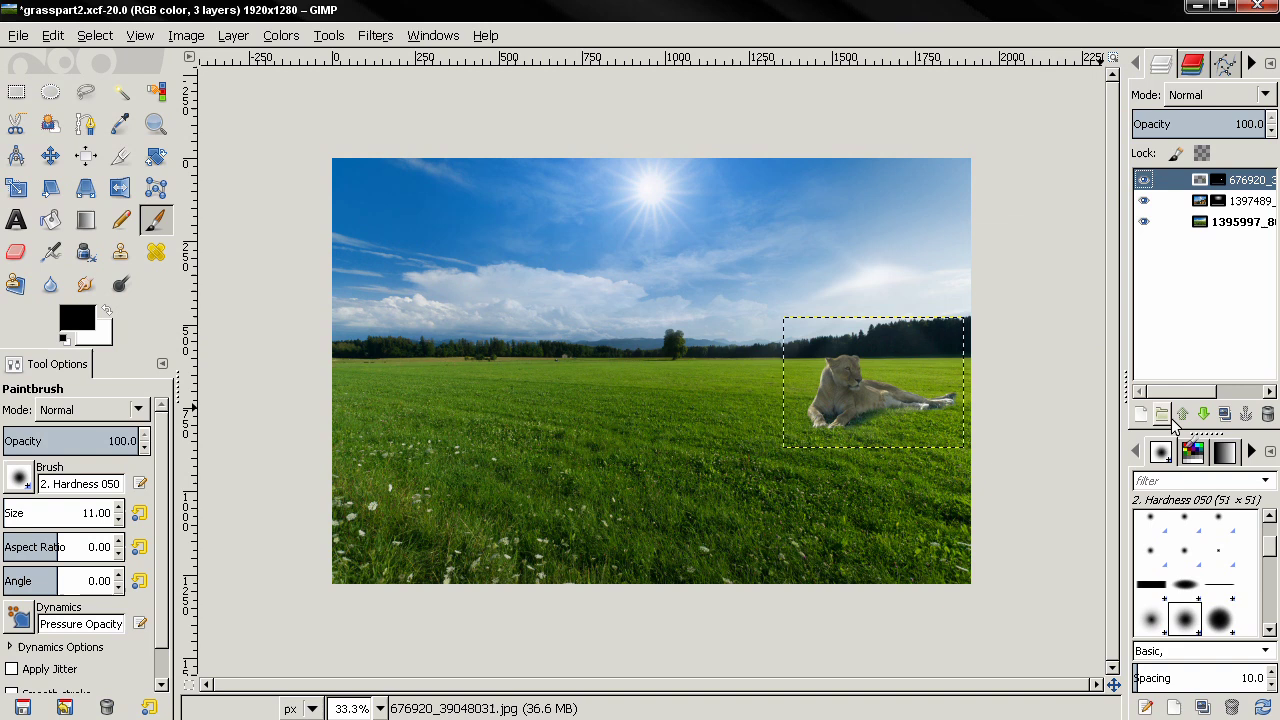
click(1225, 413)
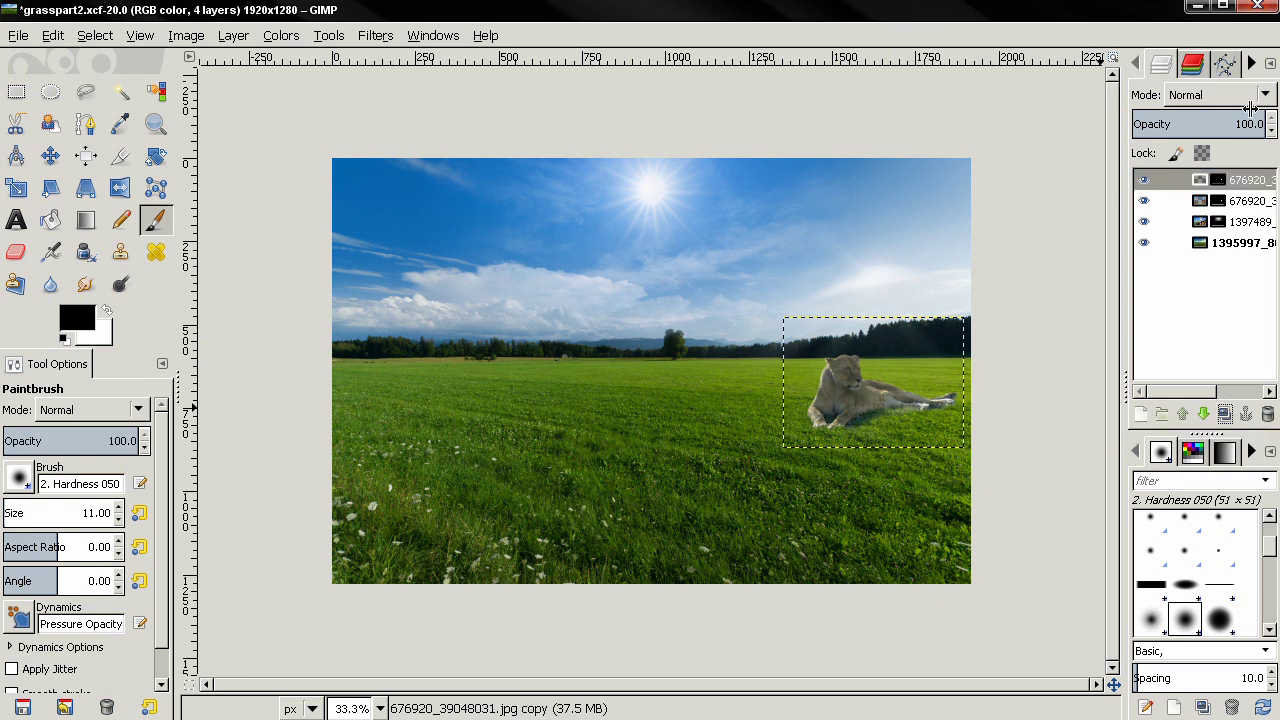
click(1249, 100)
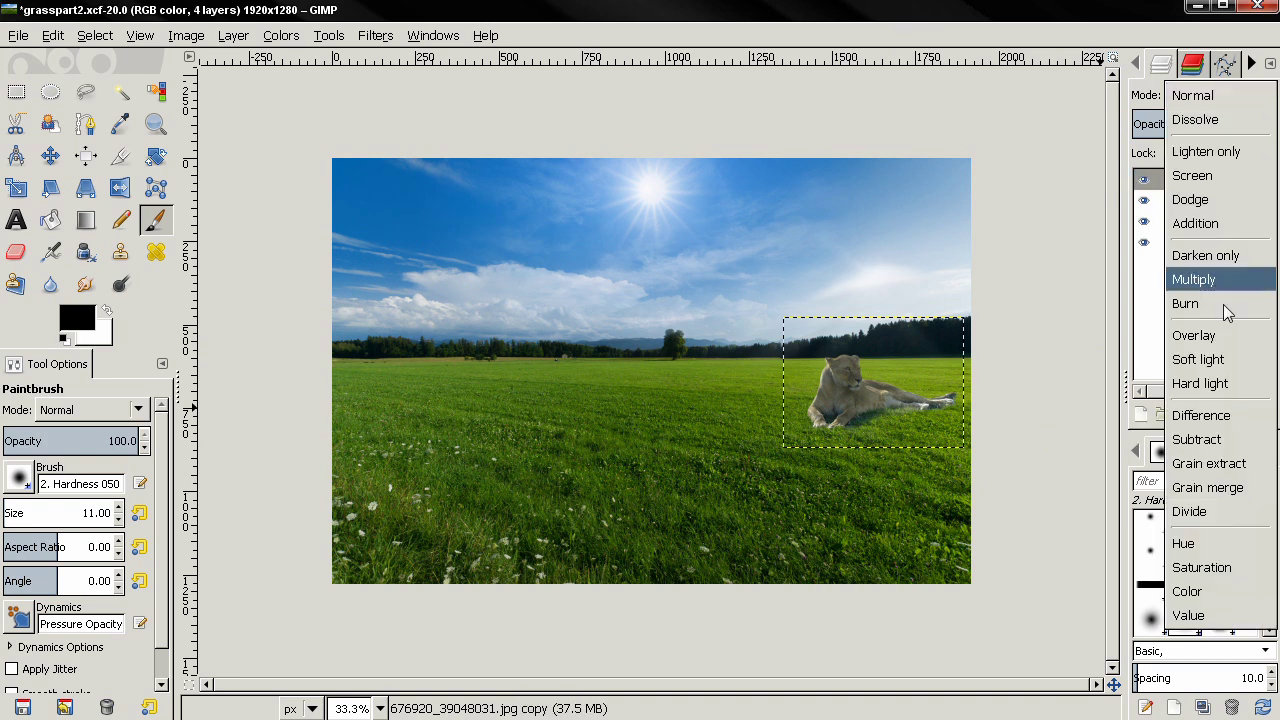
click(1224, 338)
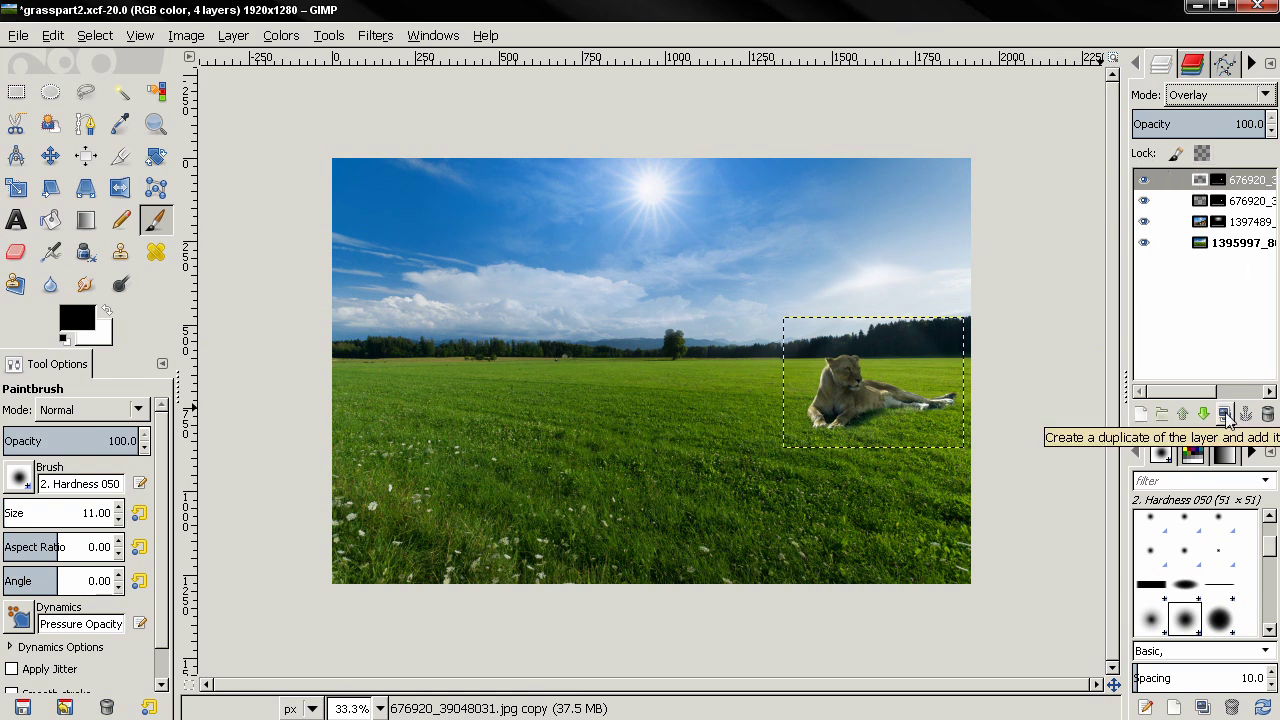
scroll(953, 378, up, 1)
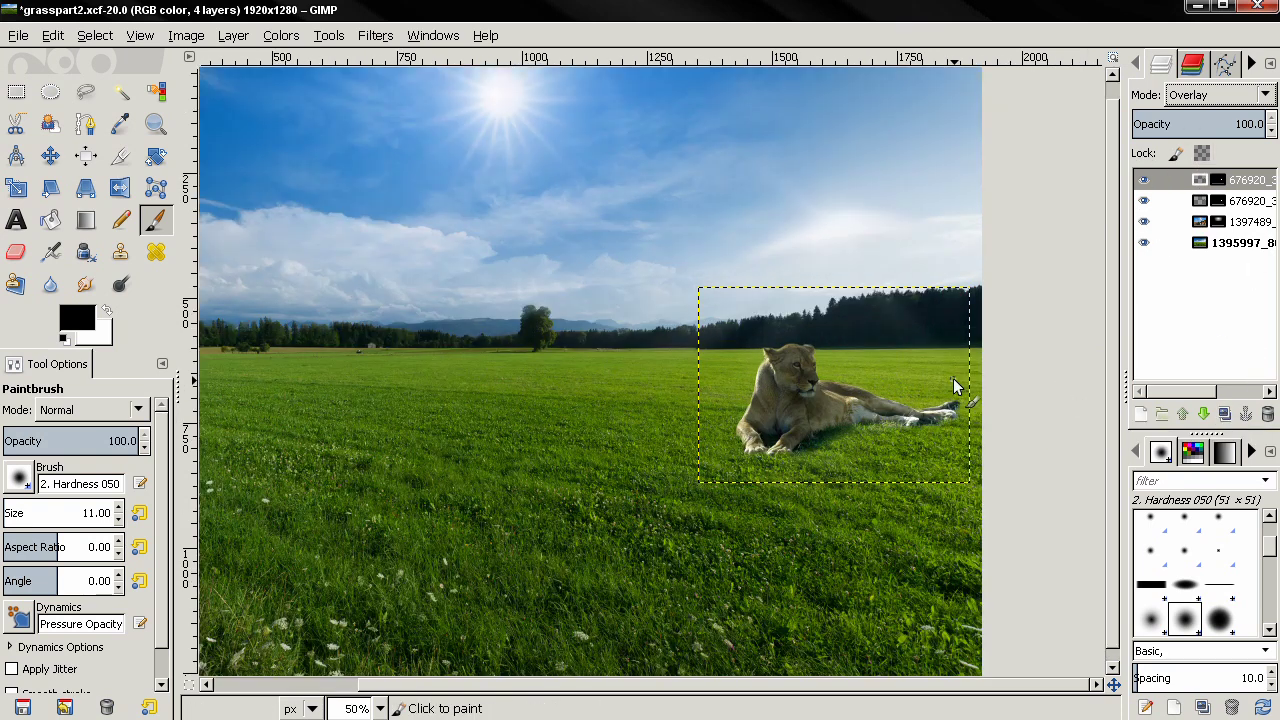
Step: Toggle the top Overlay copy off and on to compare the colour match before and after
scroll(953, 378, up, 1)
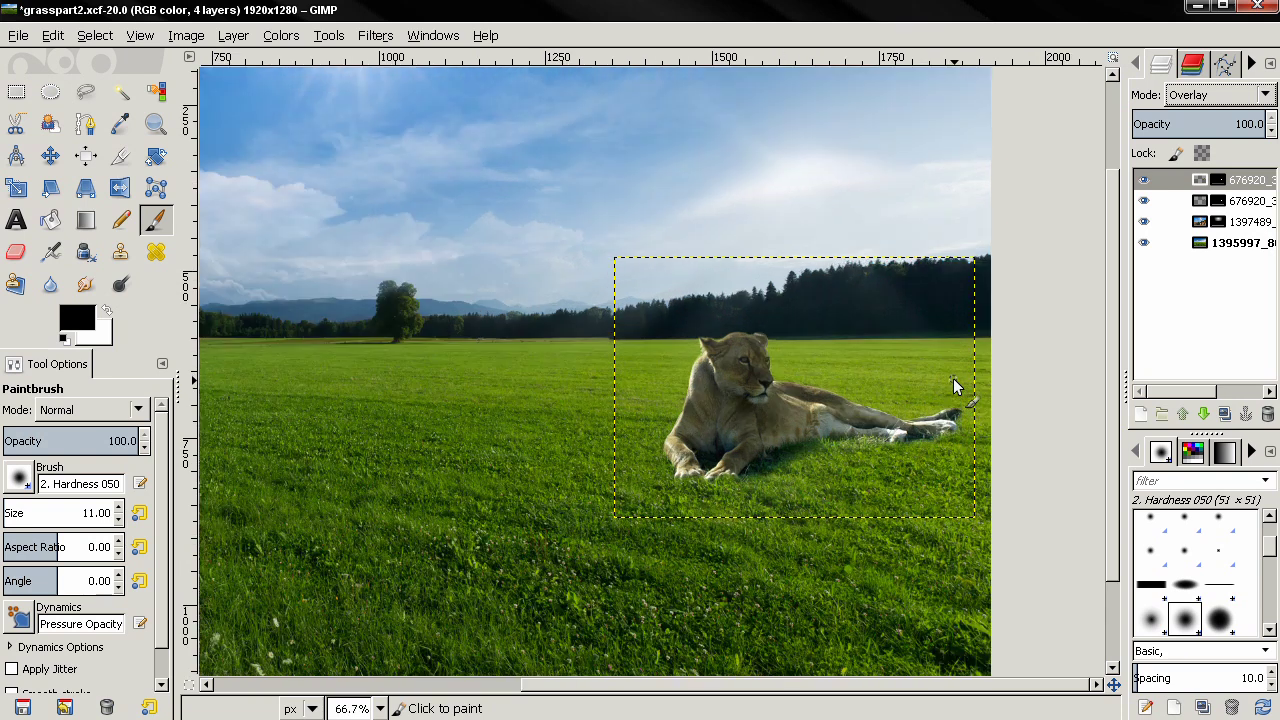
click(1228, 244)
click(1143, 180)
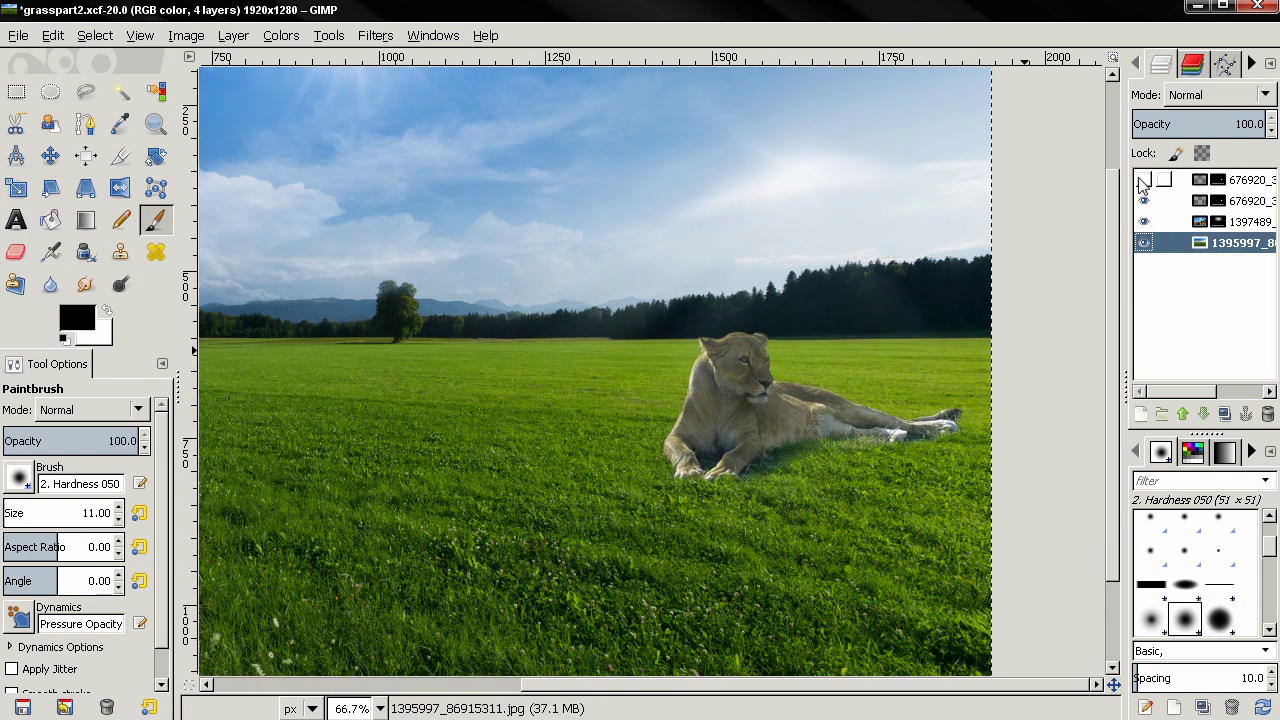
click(1143, 180)
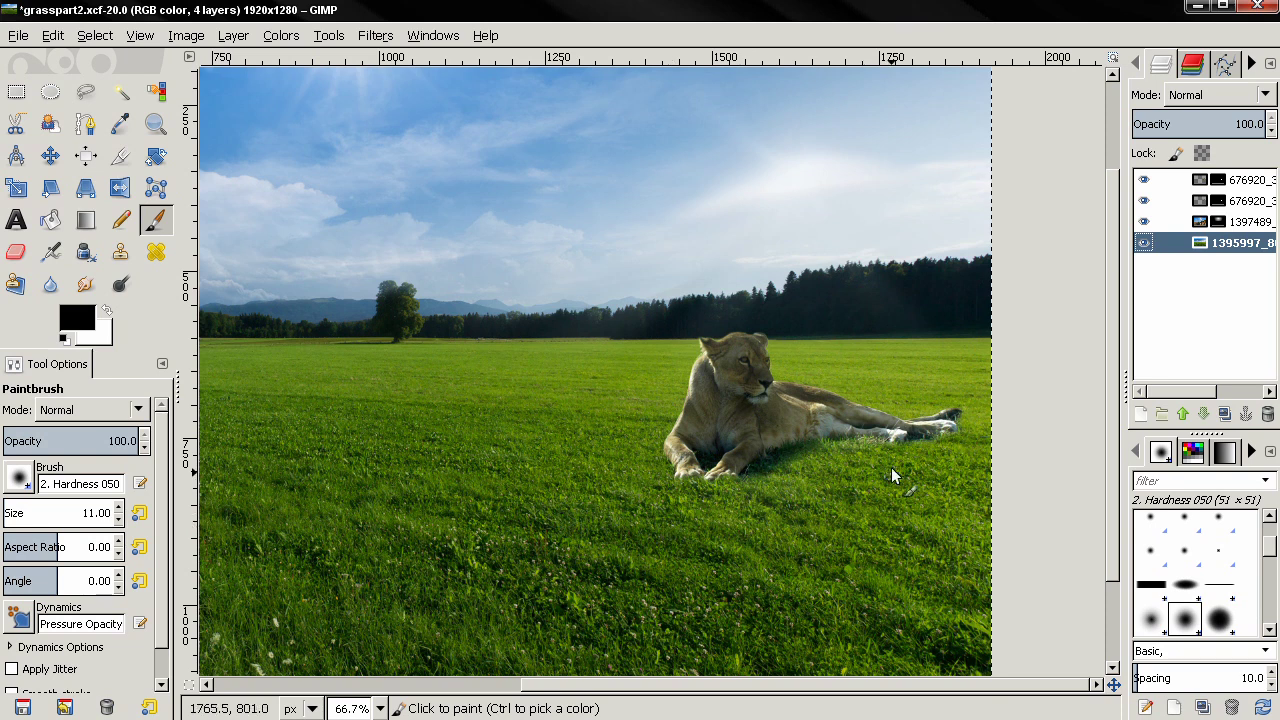
click(1143, 181)
click(1143, 181)
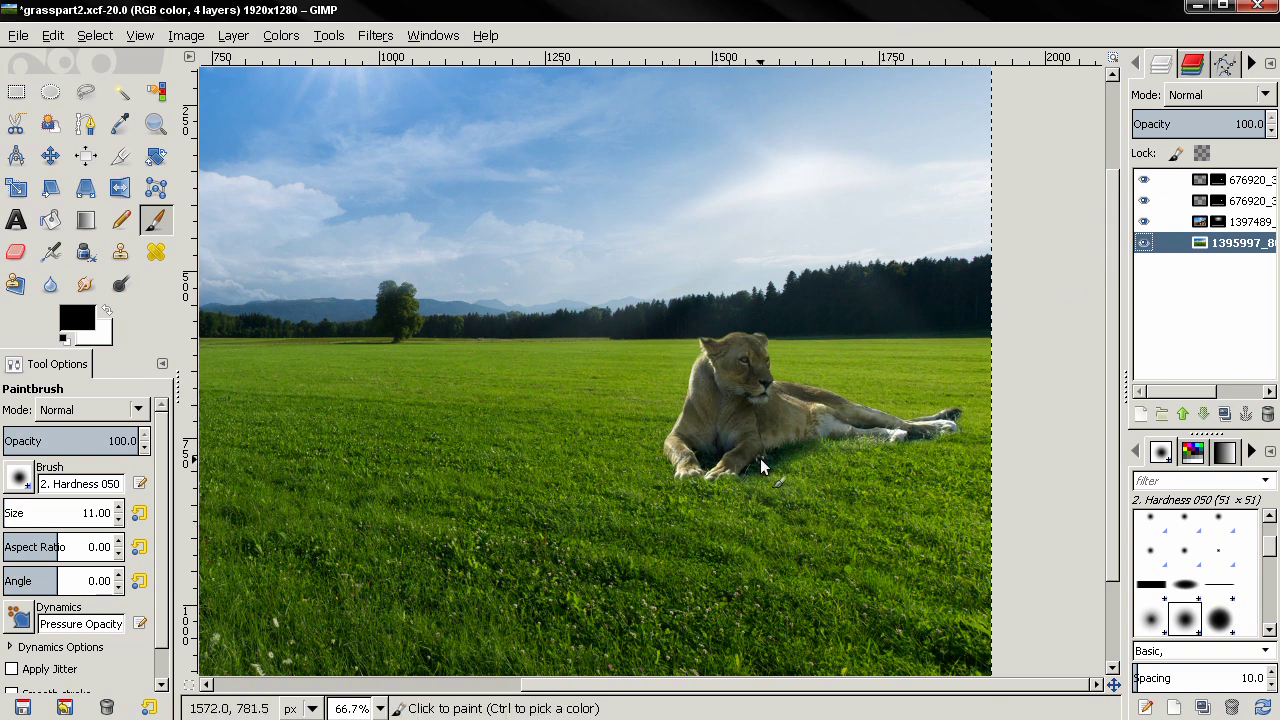
Step: Duplicate the top Overlay lion layer and set the new copy's opacity to 20
click(1203, 183)
click(1224, 413)
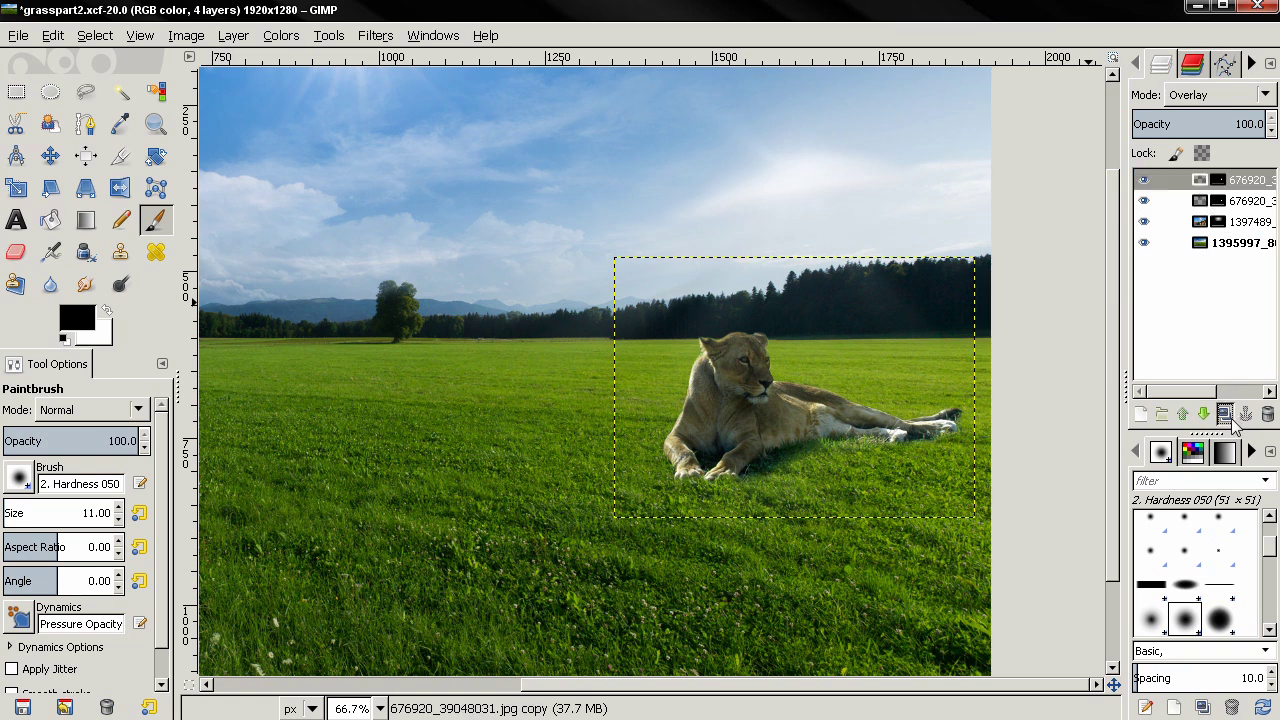
triple_click(1250, 124)
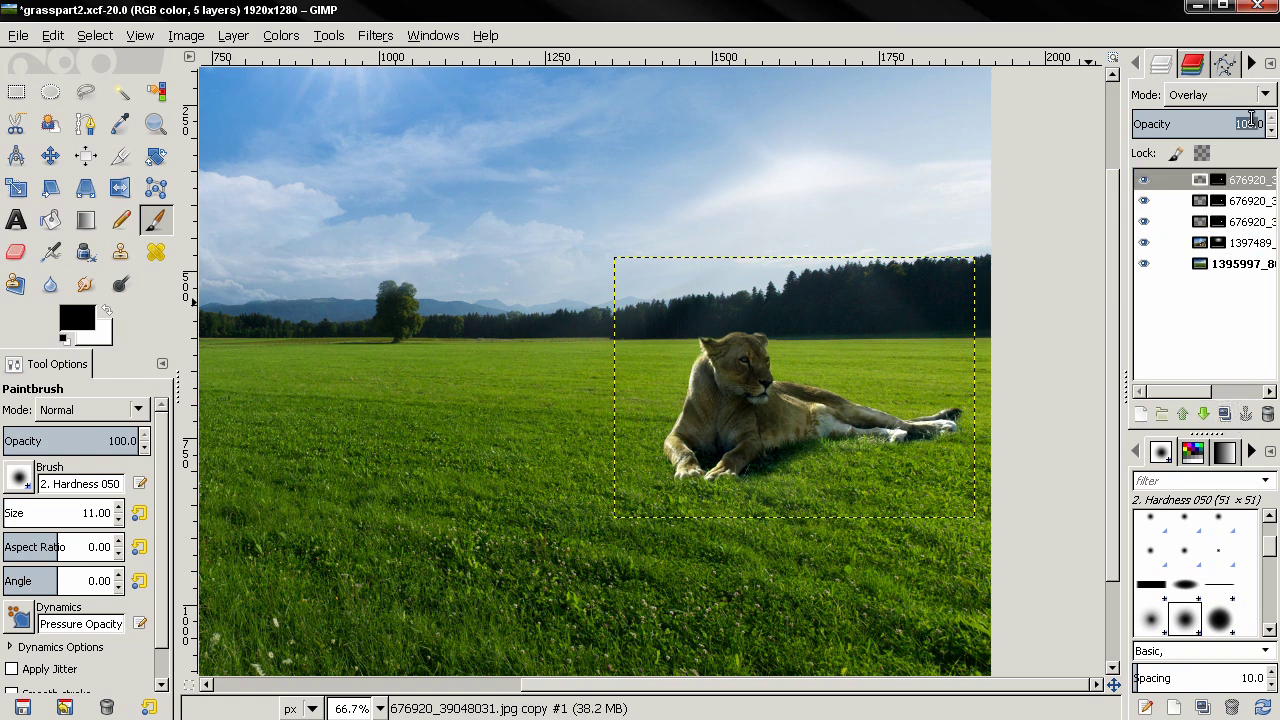
text(20)
key(Return)
Step: Compare the new 20% copy on and off, zoom out to the whole image, and select the field background layer
click(1144, 180)
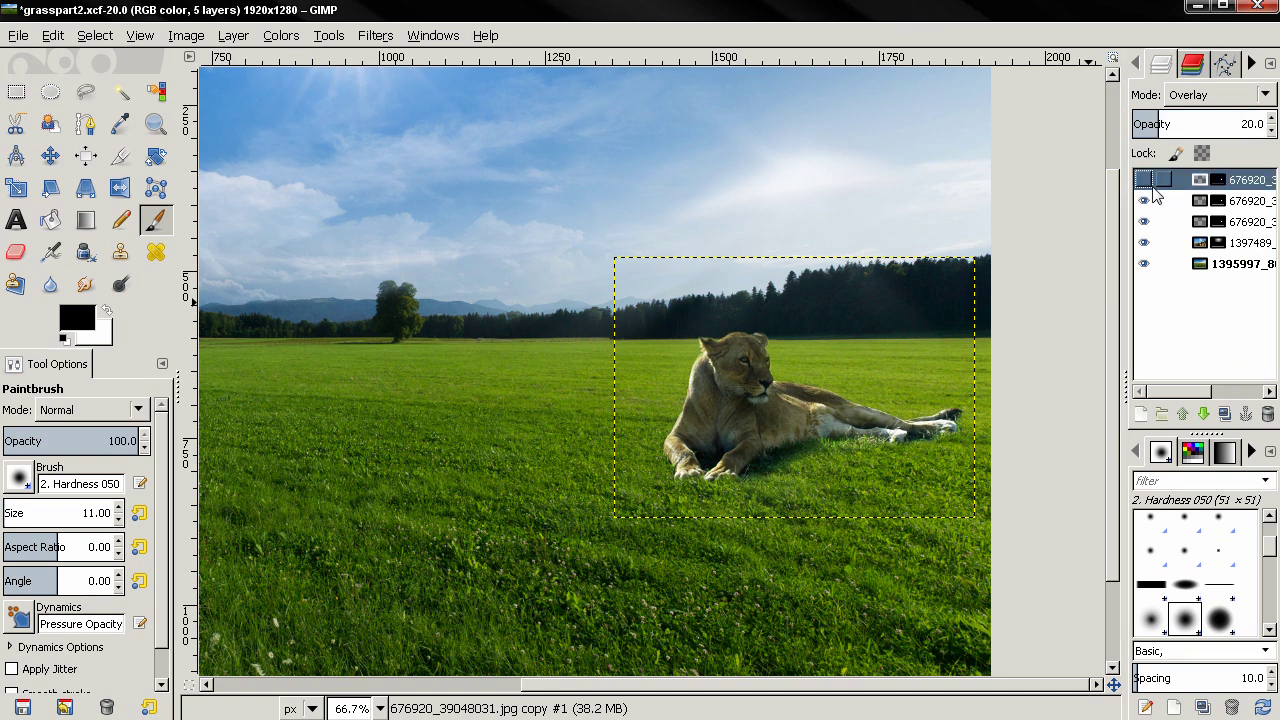
click(1144, 180)
key(minus)
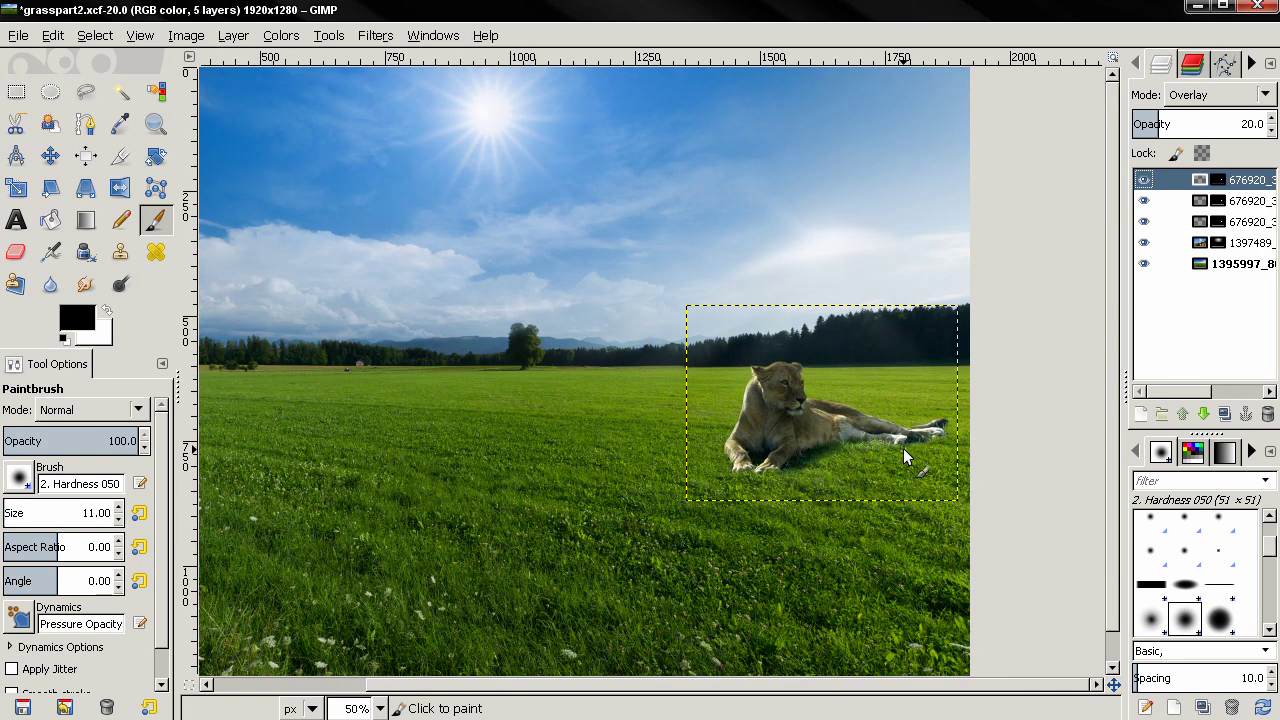
key(minus)
click(1200, 266)
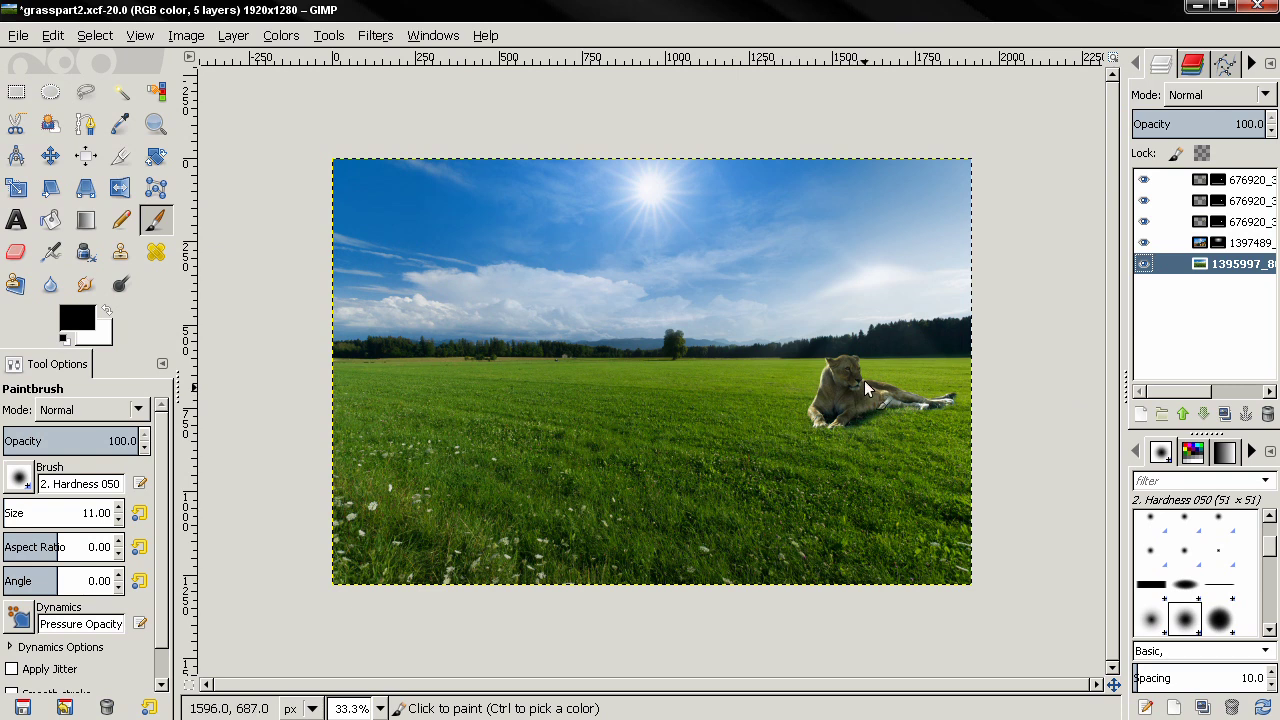
click(1144, 180)
click(1144, 180)
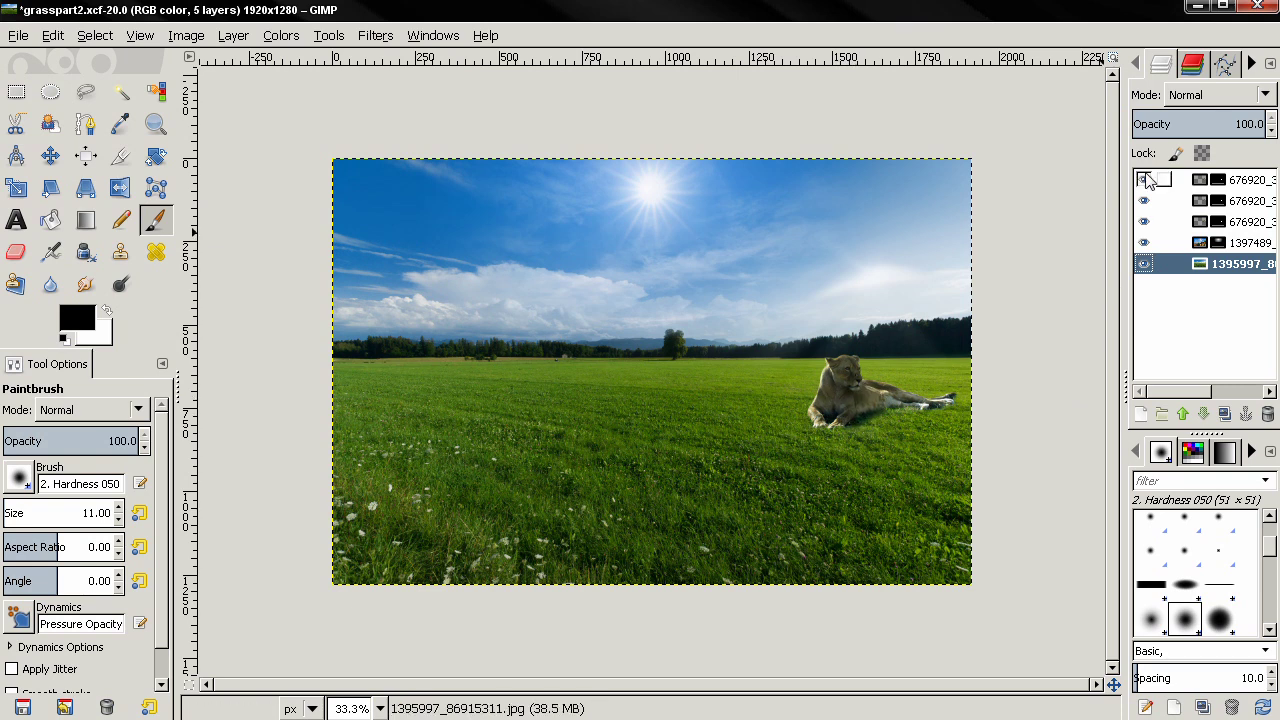
click(1144, 201)
click(1144, 201)
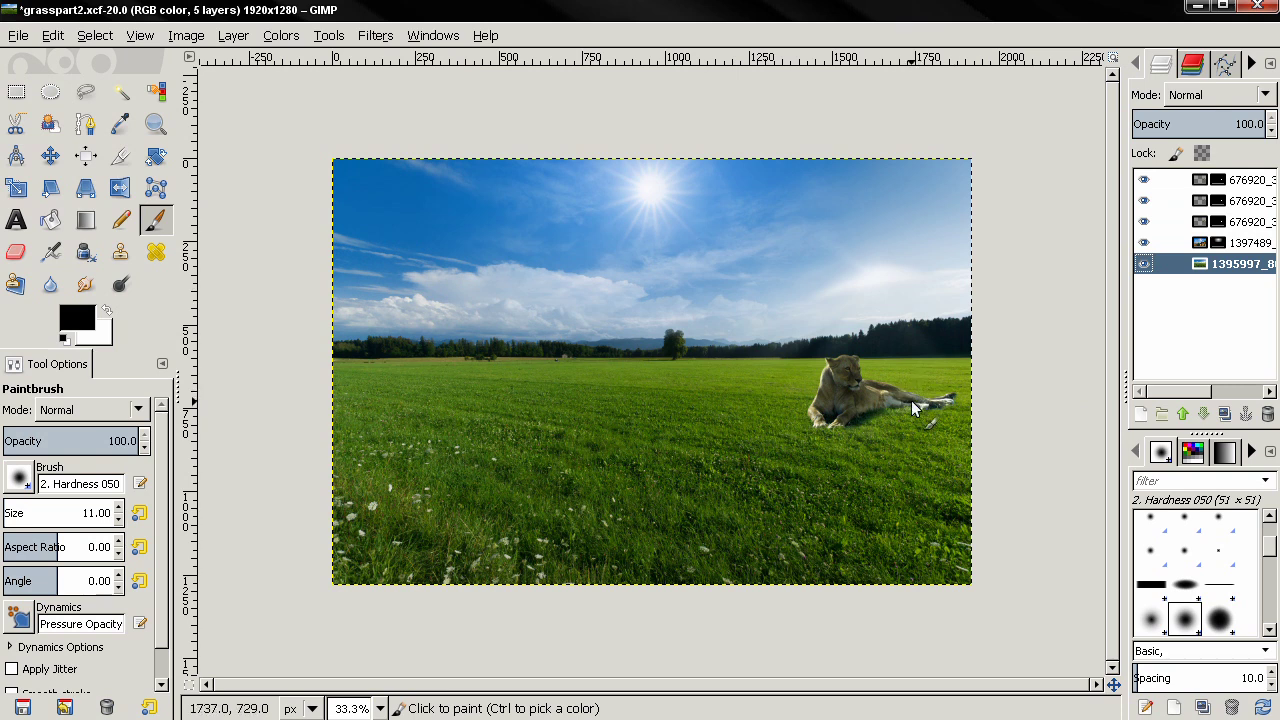
click(1111, 60)
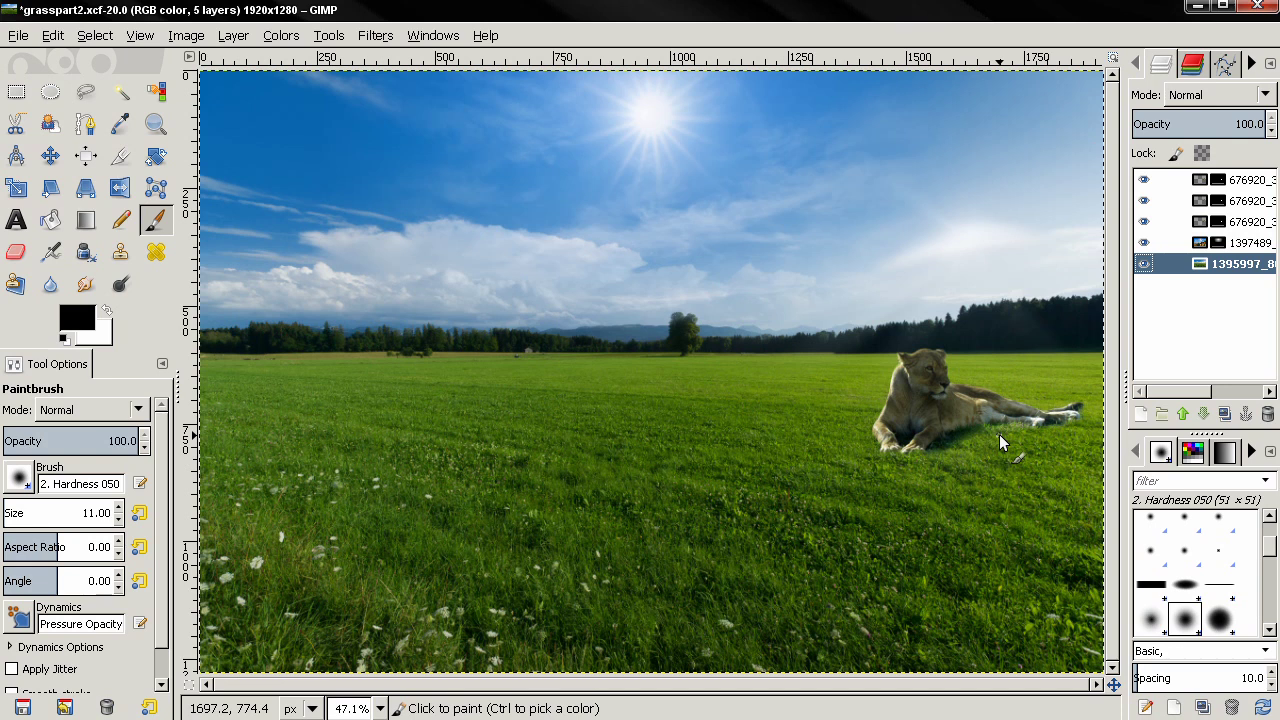
ctrl+scroll(999, 434, up, 2)
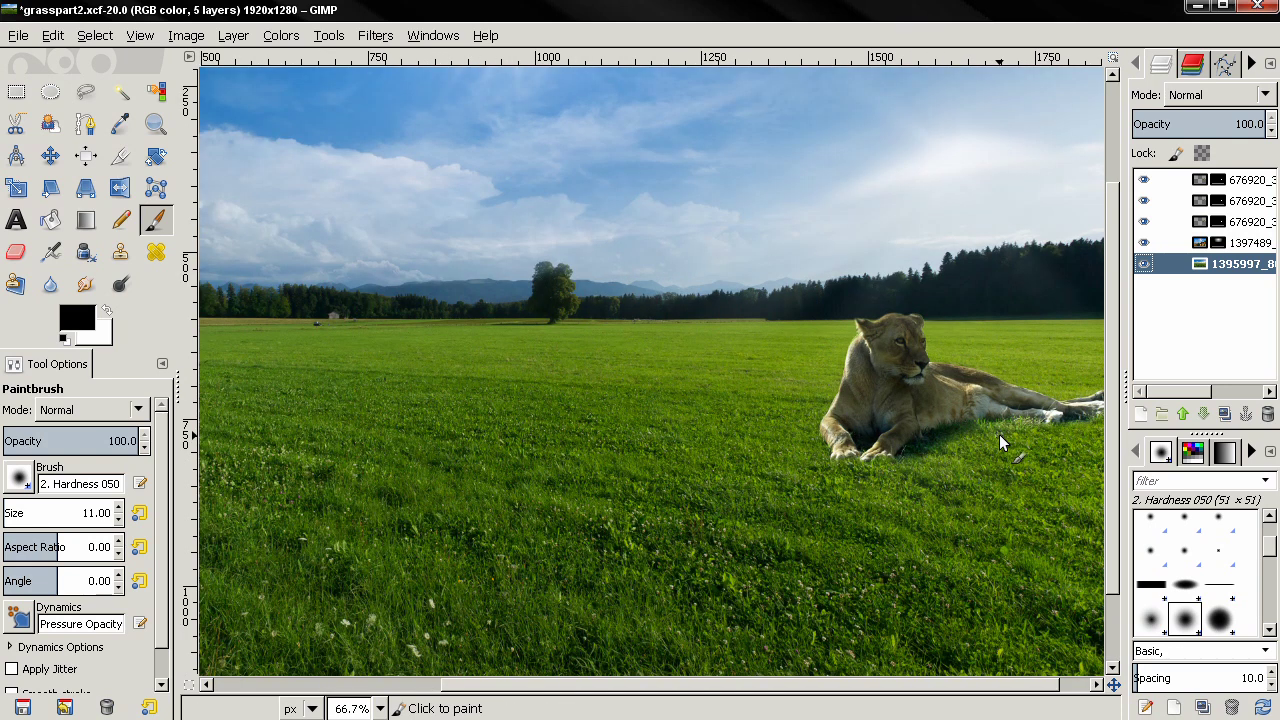
scroll(1006, 435, right, 2)
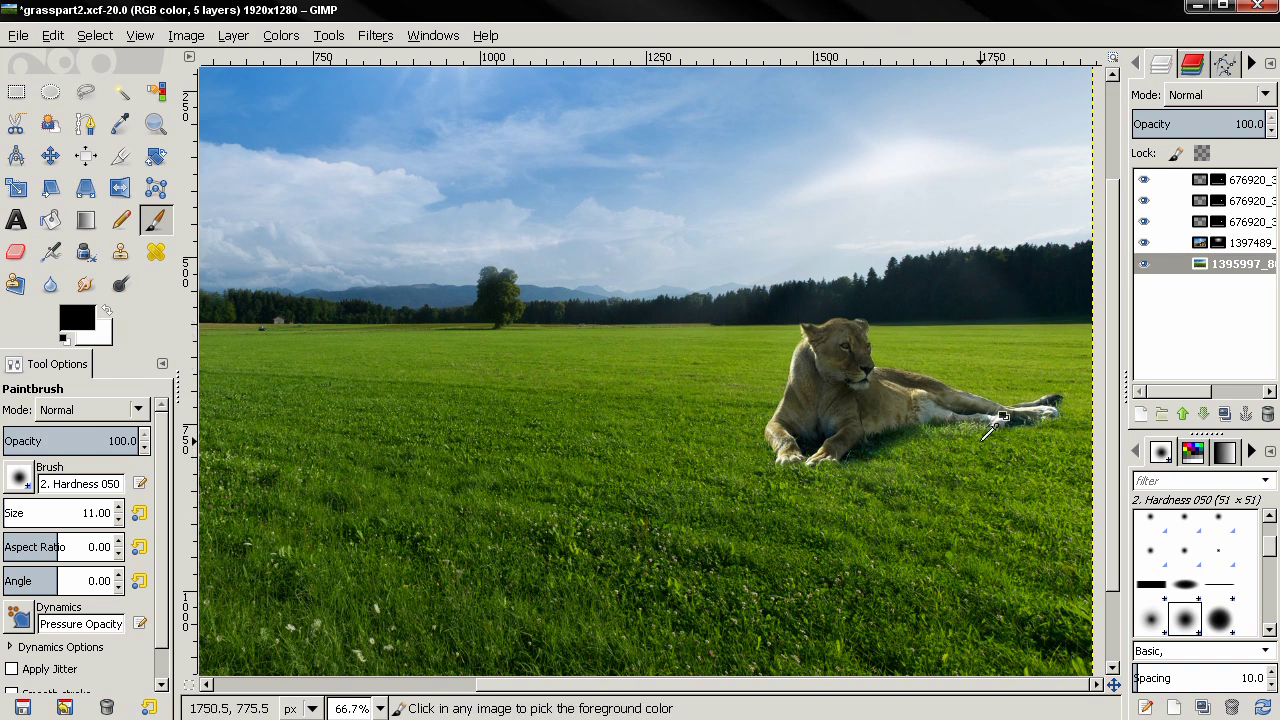
ctrl+scroll(941, 433, down, 1)
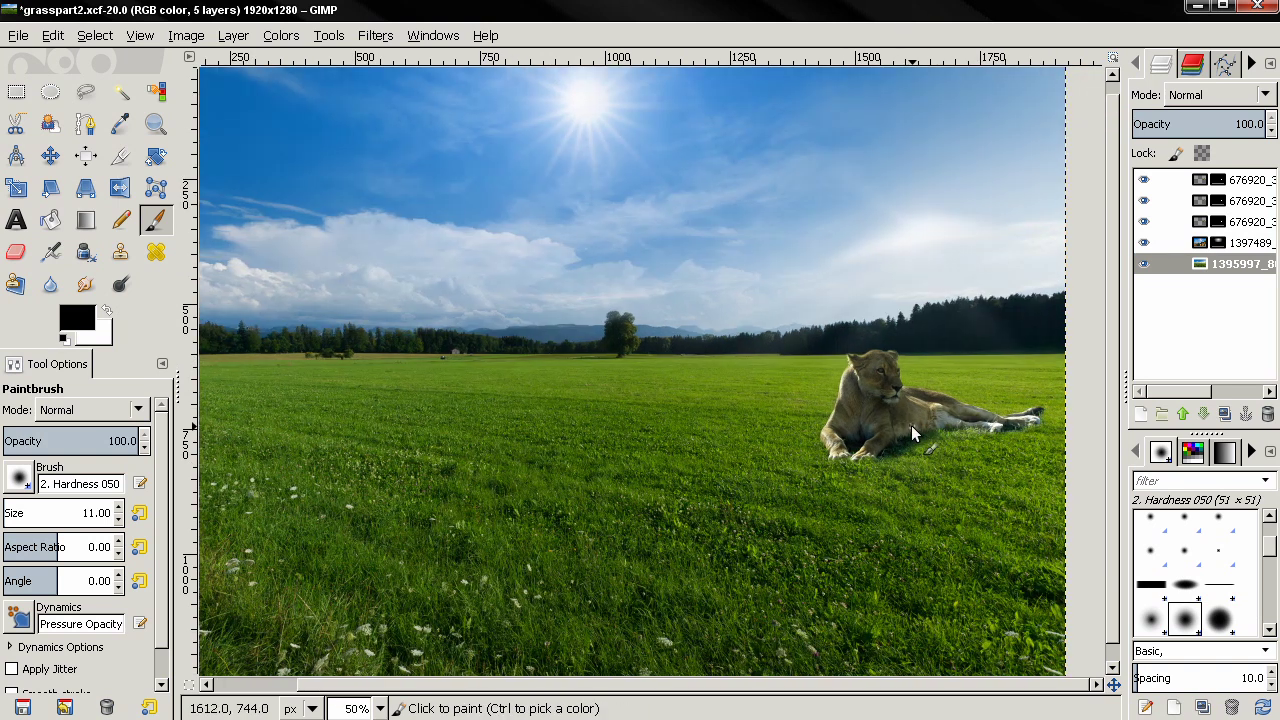
scroll(911, 425, left, 2)
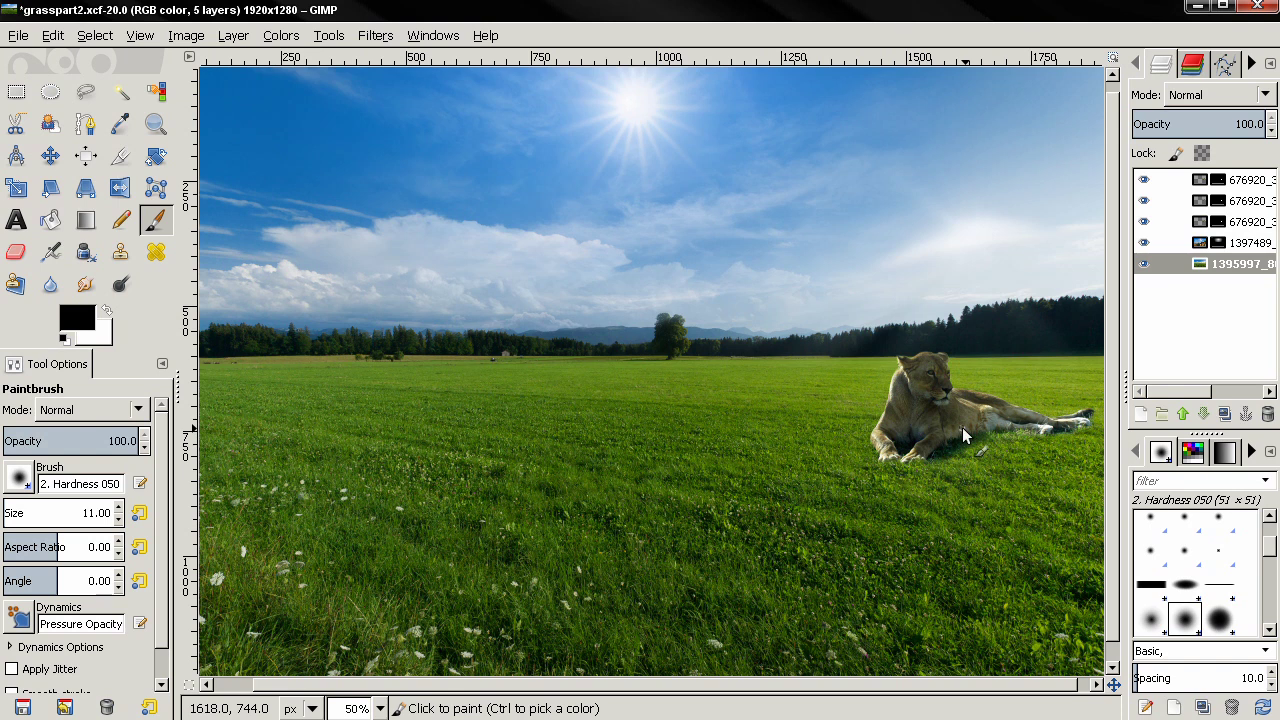